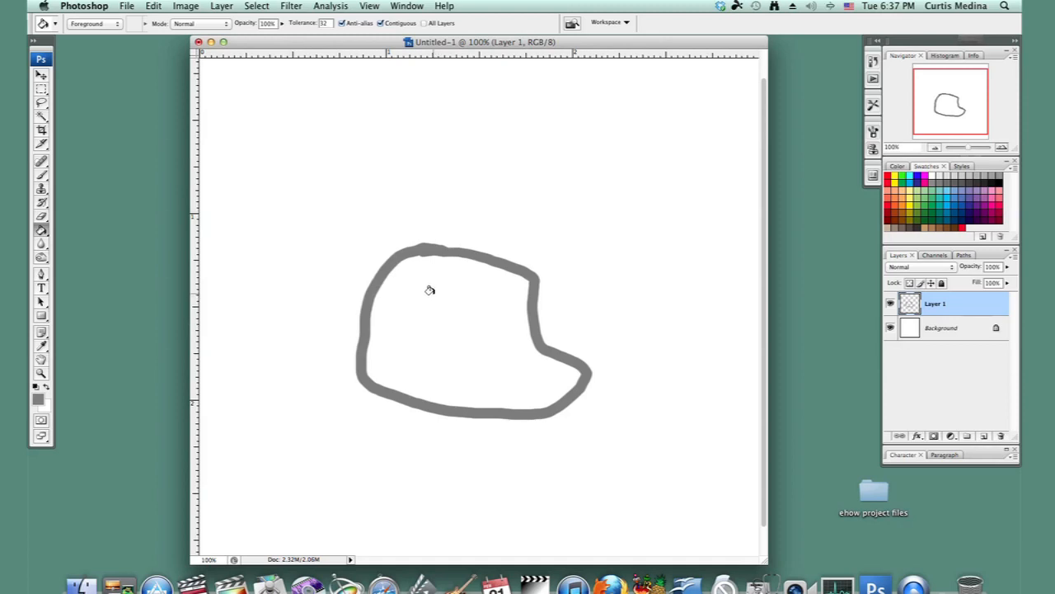
Fill the inside of the outlined rock shape with gray, filling again to cover the thin seam along the outline.
left_click(432, 297)
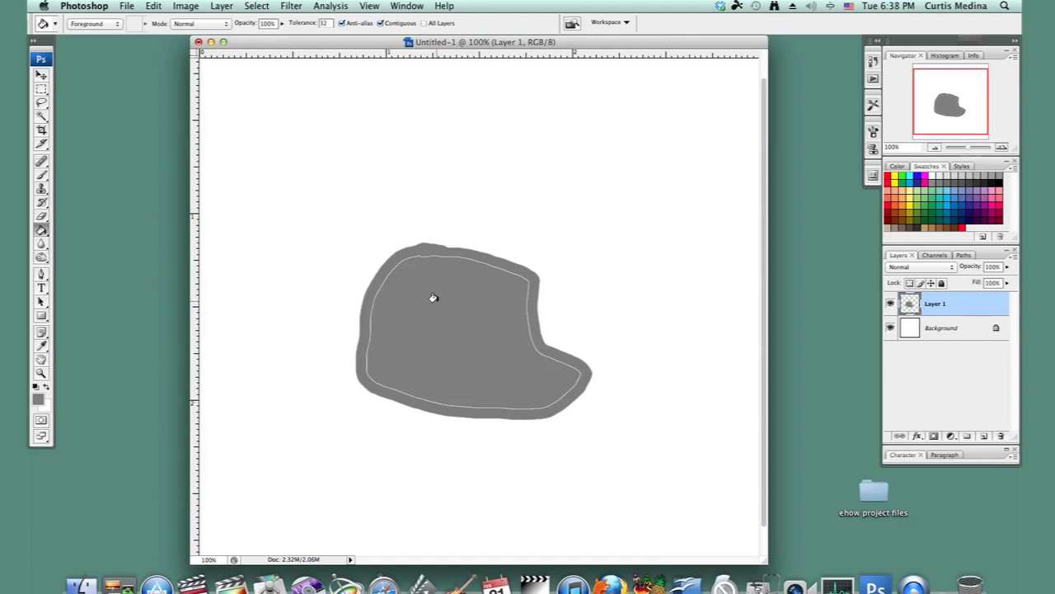
left_click(433, 297)
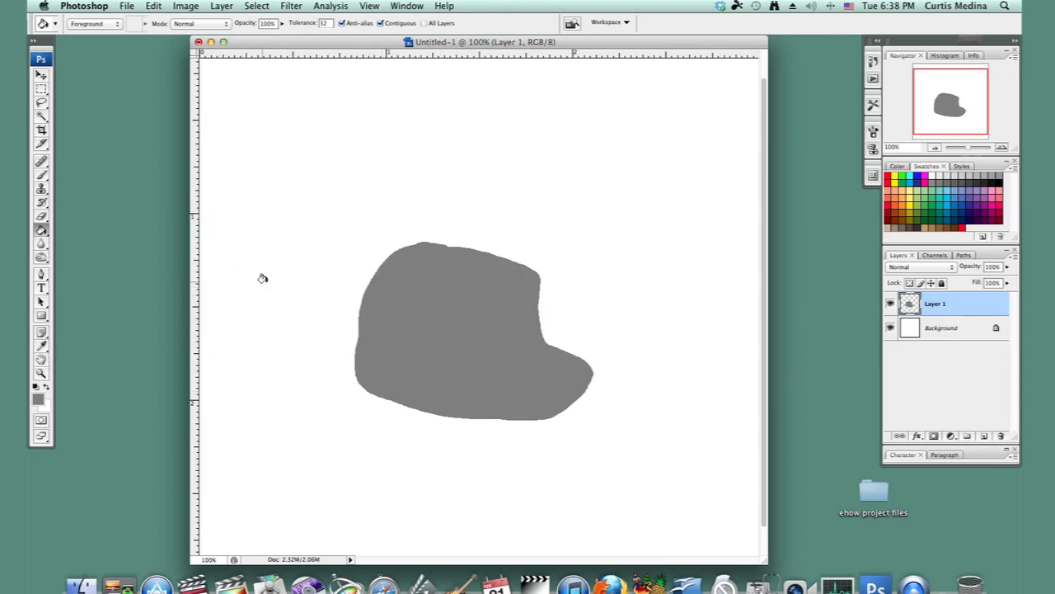
key("super+z")
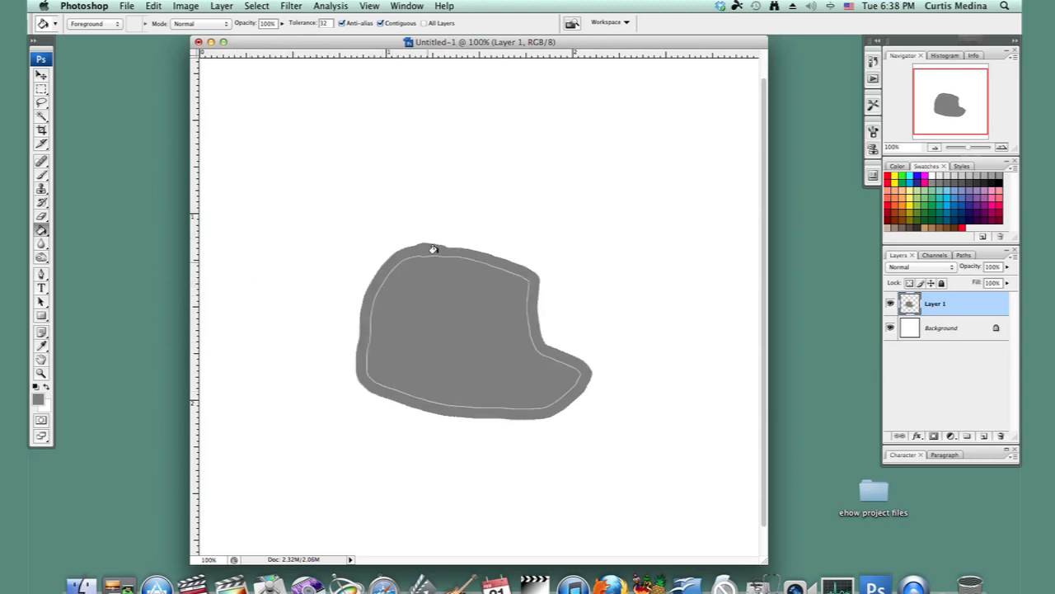
left_click(407, 339)
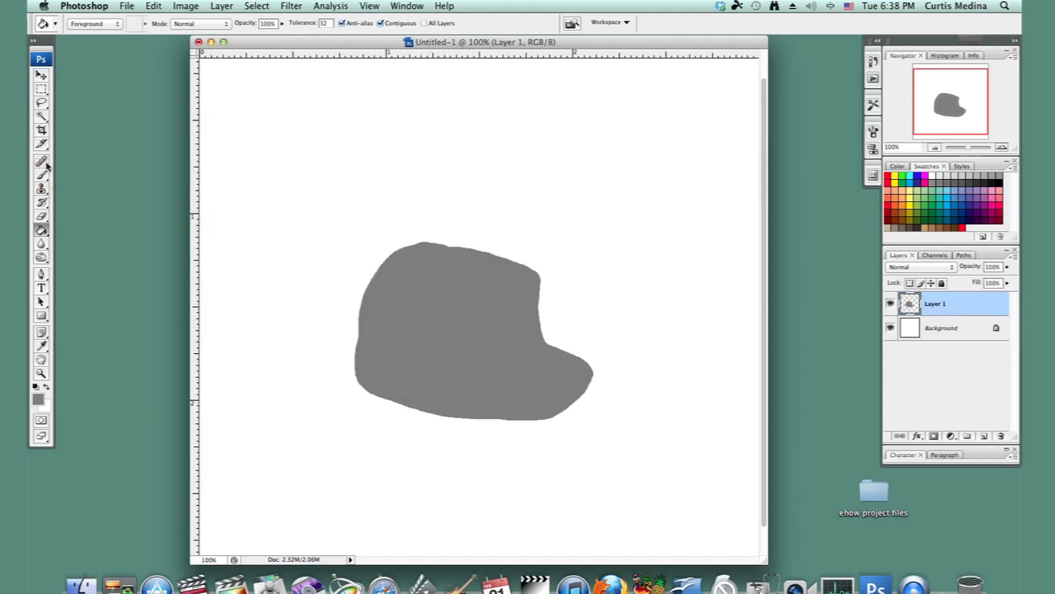
Load the Layer 1 Transparency channel as a new selection around the gray shape.
left_click(257, 7)
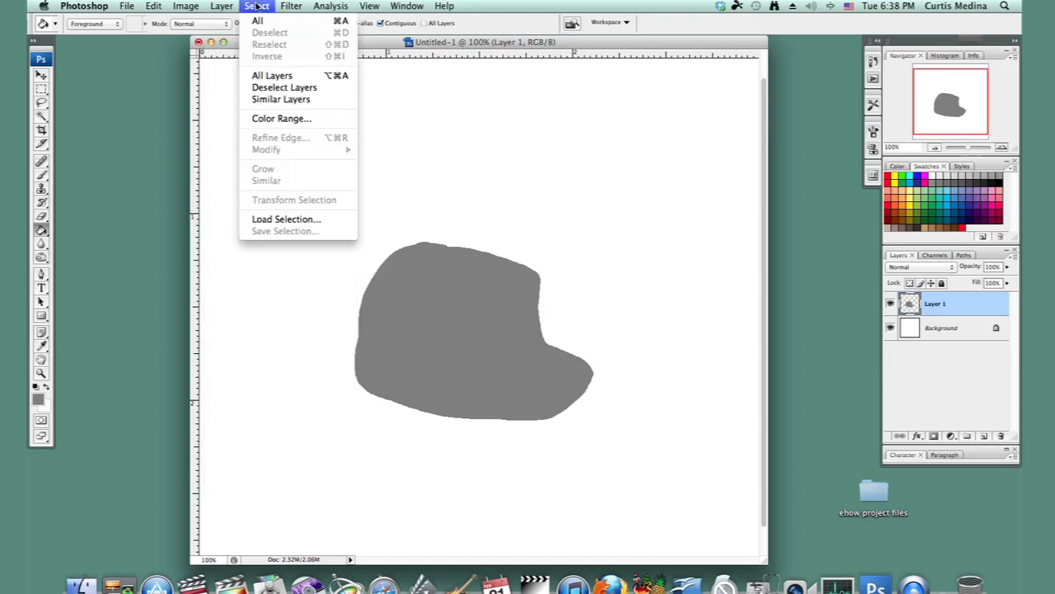
left_click(286, 219)
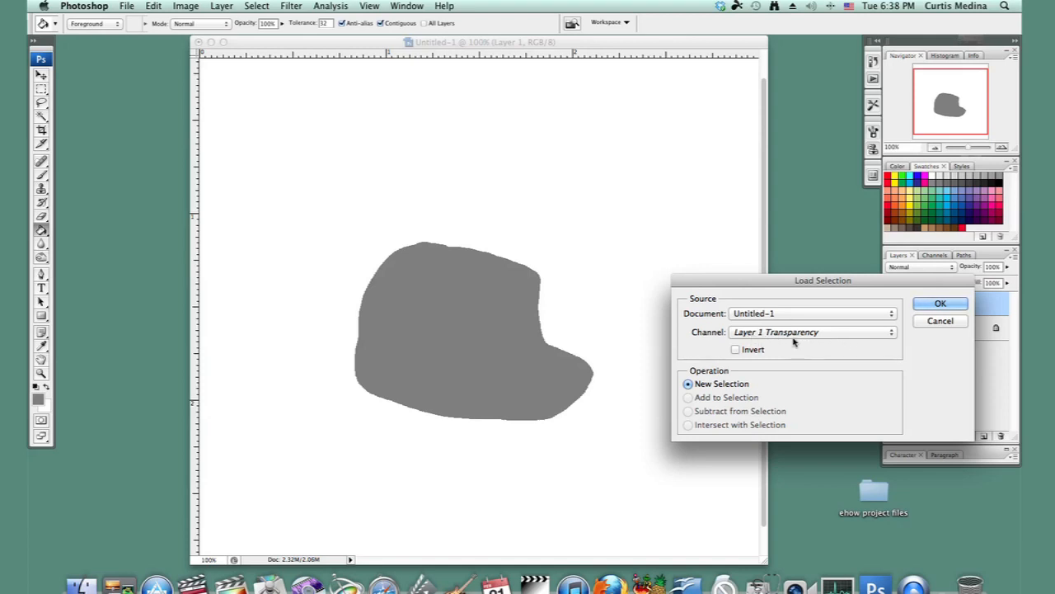
left_click(948, 309)
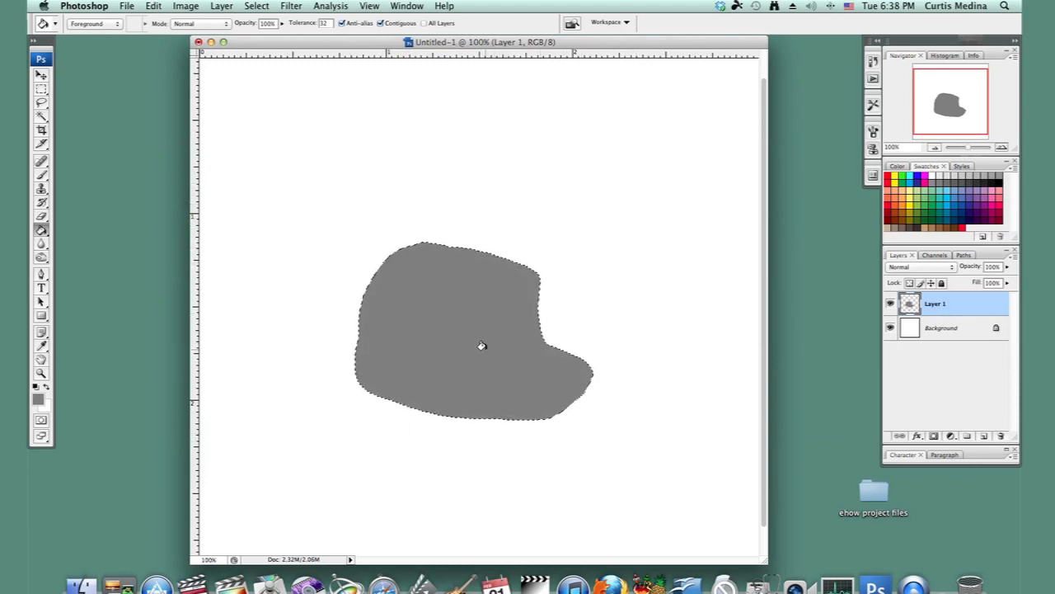
Darken the left edge of the rock with the Burn tool, using a soft 45 px brush.
left_click(42, 176)
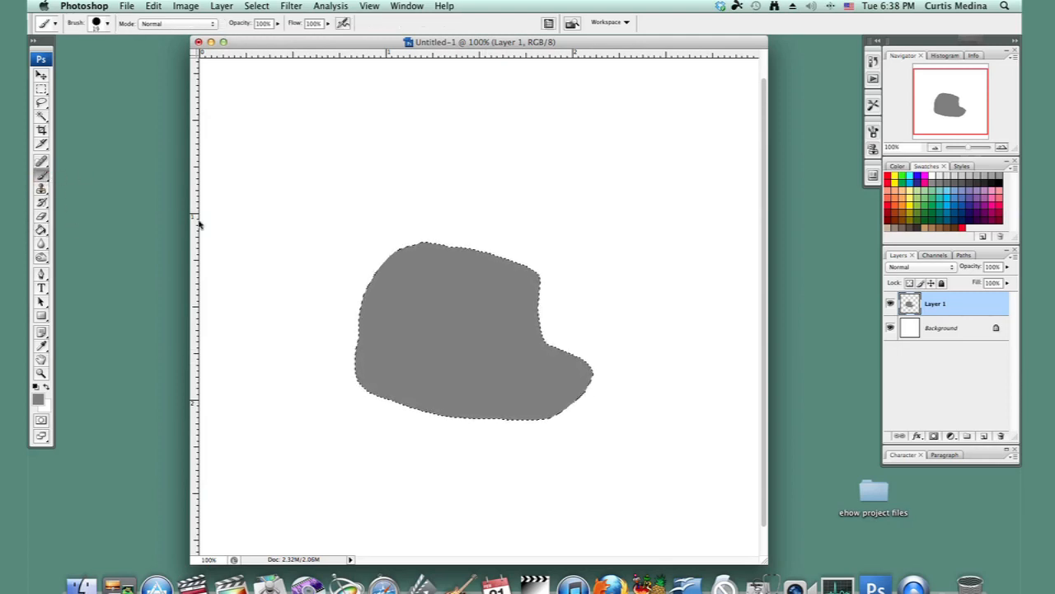
left_click(42, 258)
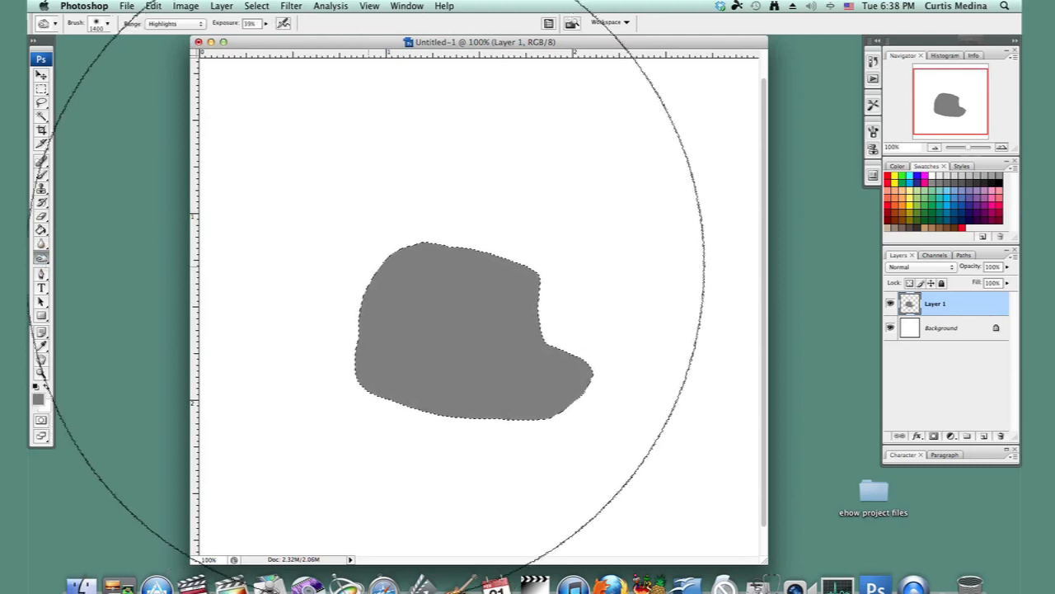
right_click(369, 294)
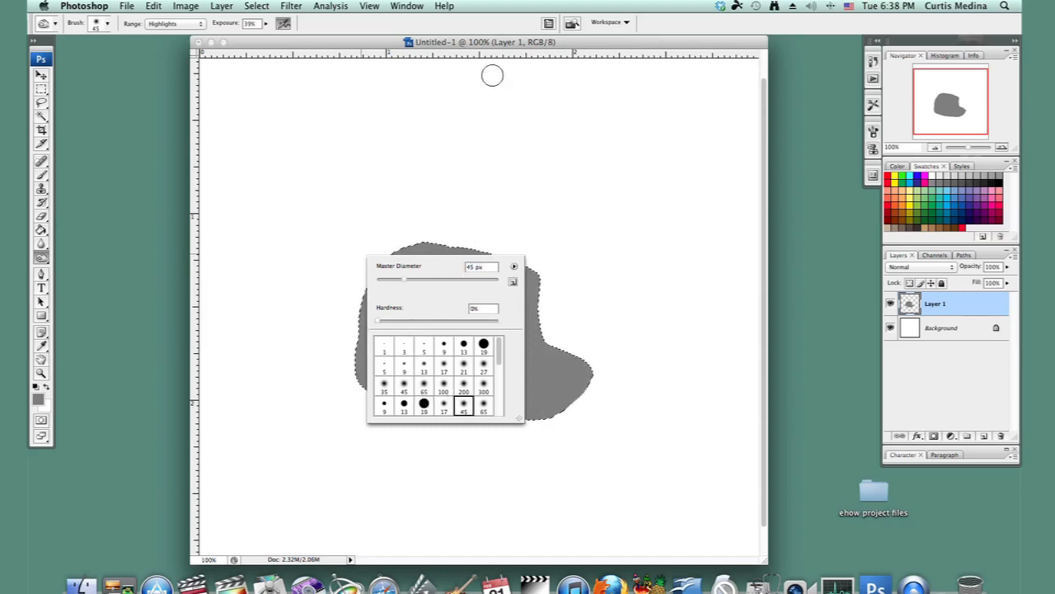
left_click(512, 39)
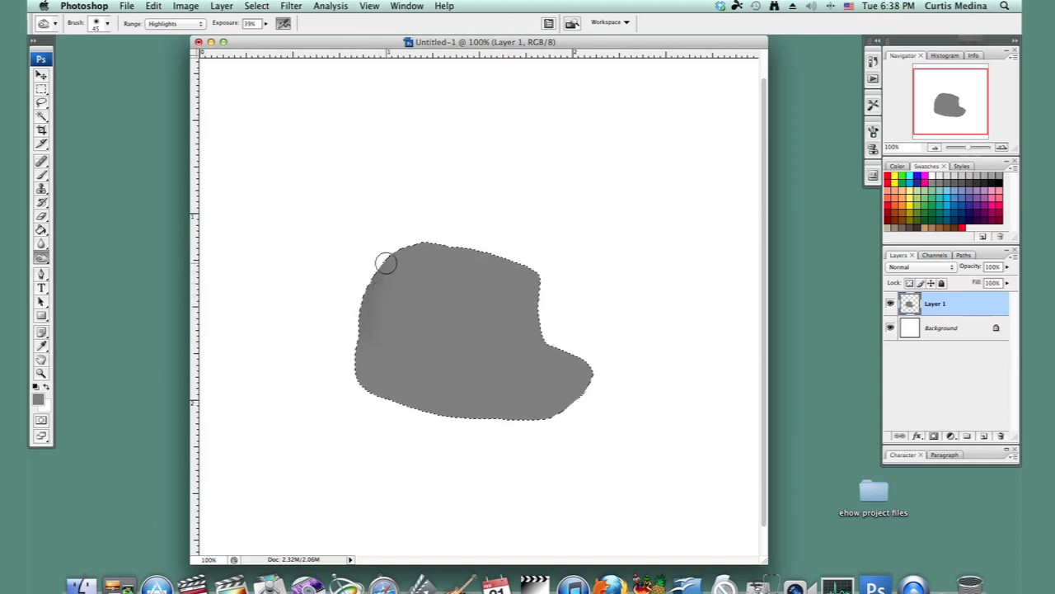
mouse_move(381, 334)
left_mouse_down()
mouse_move(386, 371)
mouse_move(414, 396)
left_mouse_up()
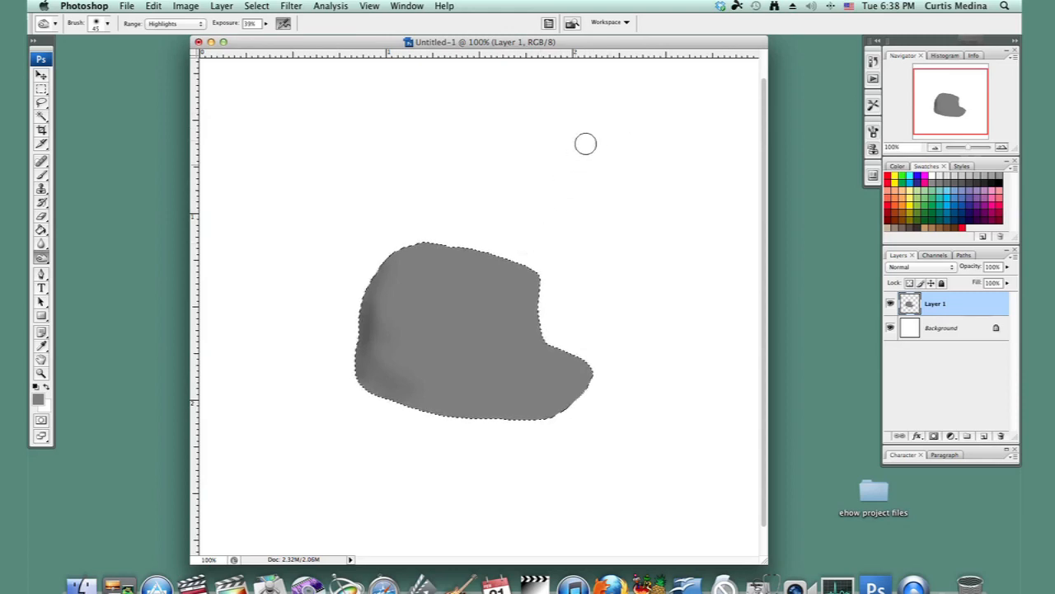
mouse_move(370, 283)
left_mouse_down()
mouse_move(371, 365)
mouse_move(405, 366)
mouse_move(398, 341)
left_mouse_up()
Burn broad shadows across the rock's left face and base at 87 px, and define the face's right edge with a hard 19 px brush.
right_click(411, 344)
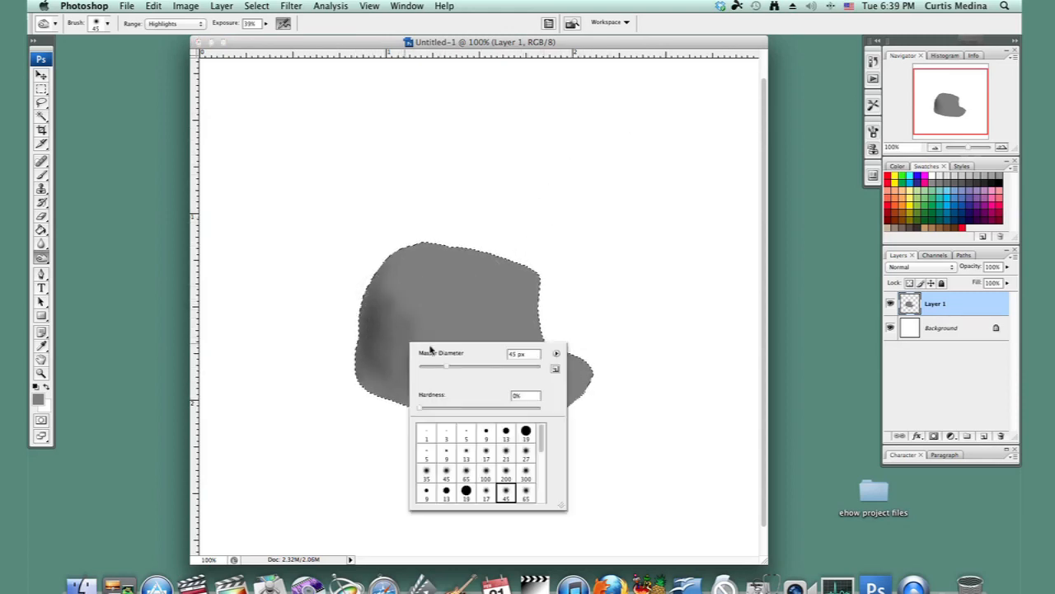
mouse_move(386, 296)
left_mouse_down()
mouse_move(464, 363)
mouse_move(492, 404)
mouse_move(359, 363)
mouse_move(489, 404)
mouse_move(408, 369)
mouse_move(495, 394)
mouse_move(460, 358)
mouse_move(401, 339)
mouse_move(436, 310)
mouse_move(381, 288)
mouse_move(440, 301)
mouse_move(487, 410)
mouse_move(494, 404)
mouse_move(470, 328)
mouse_move(485, 371)
mouse_move(521, 407)
mouse_move(482, 377)
mouse_move(468, 309)
mouse_move(445, 291)
mouse_move(372, 281)
mouse_move(474, 409)
mouse_move(572, 333)
mouse_move(543, 330)
mouse_move(531, 357)
mouse_move(489, 375)
mouse_move(527, 386)
mouse_move(533, 417)
mouse_move(497, 411)
mouse_move(564, 417)
mouse_move(591, 405)
mouse_move(488, 419)
left_mouse_up()
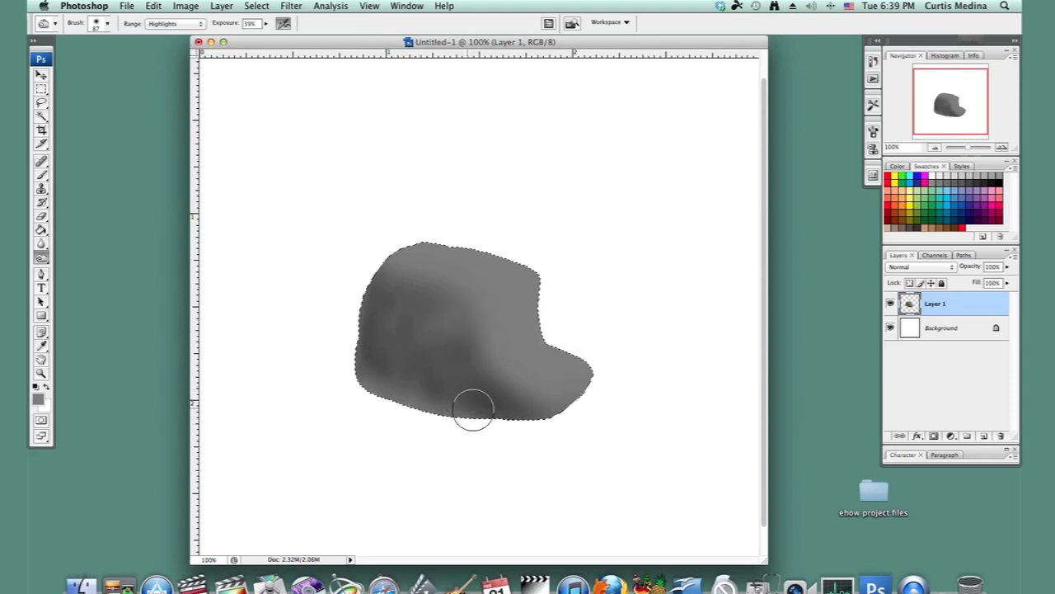
right_click(446, 334)
left_click(504, 483)
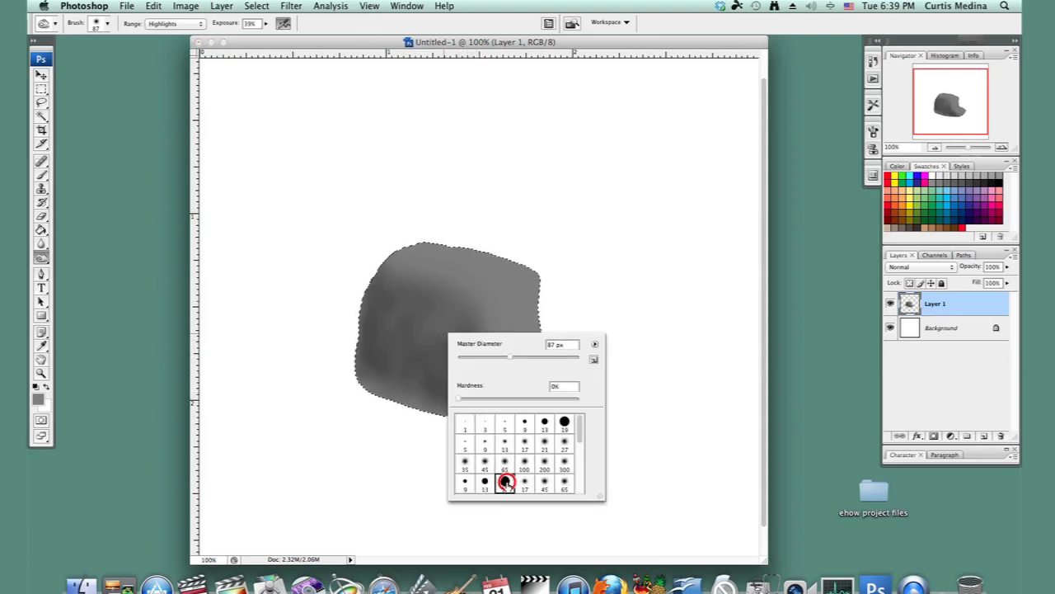
left_click(482, 301)
left_click_drag(505, 391, 555, 403)
Switch the Burn brush to the soft 45 px tip and blend shadows along the ridge, upper face and lower left of the rock.
right_click(426, 359)
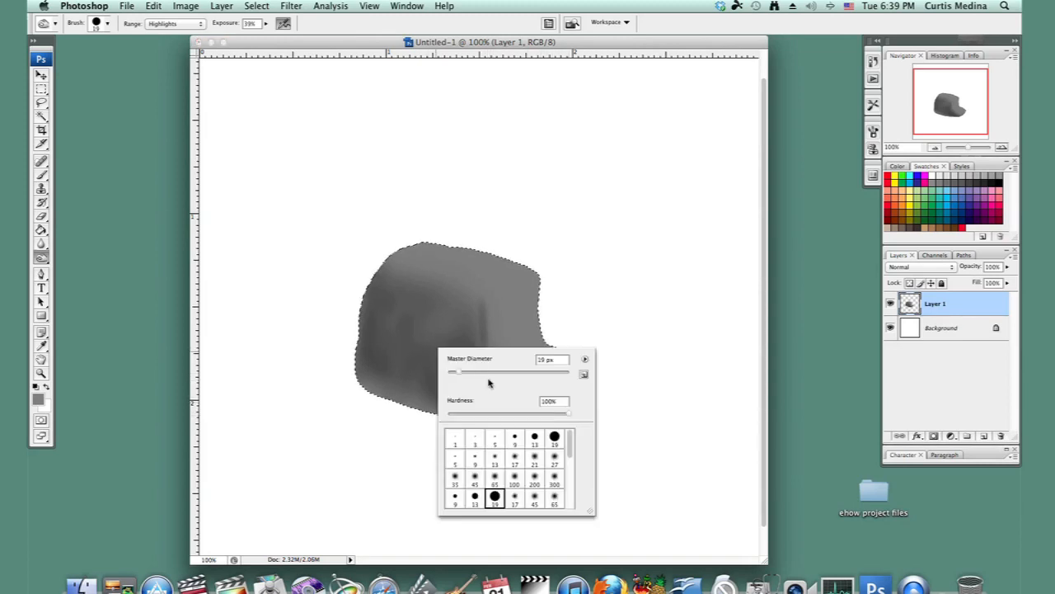
left_click(536, 493)
left_click(474, 304)
mouse_move(479, 386)
left_mouse_down()
mouse_move(474, 318)
mouse_move(505, 420)
mouse_move(515, 412)
mouse_move(477, 375)
left_mouse_up()
mouse_move(489, 296)
left_mouse_down()
mouse_move(388, 275)
mouse_move(481, 295)
mouse_move(447, 284)
mouse_move(467, 281)
mouse_move(458, 266)
mouse_move(475, 272)
mouse_move(440, 275)
left_mouse_up()
left_click_drag(389, 373, 381, 380)
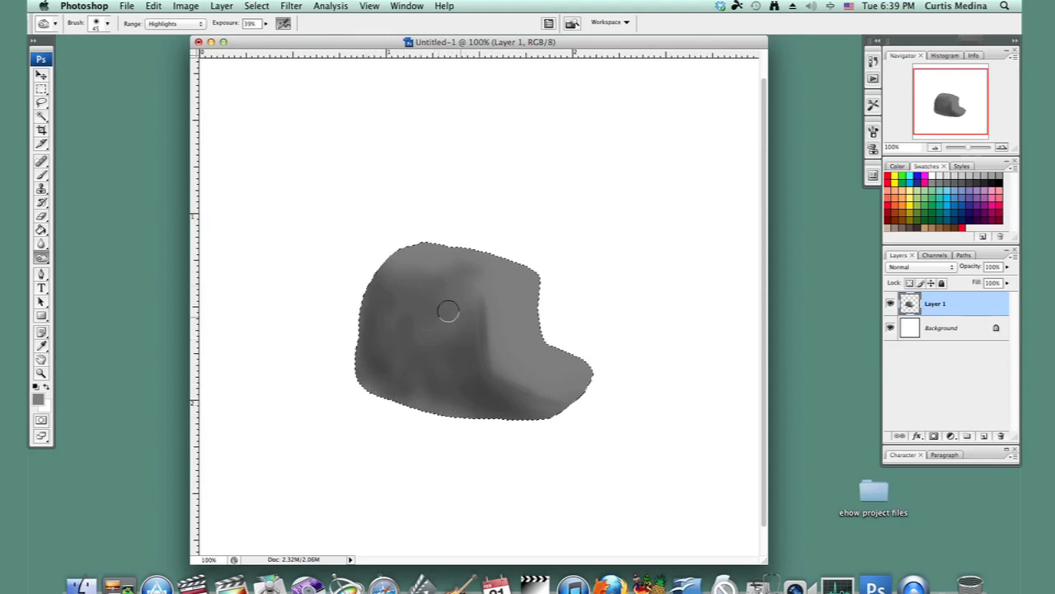
Burn extra mottled shadows into the rock's base, the middle of its dark face and just below its top edge.
mouse_move(428, 417)
left_mouse_down()
mouse_move(468, 426)
mouse_move(455, 427)
mouse_move(487, 422)
left_mouse_up()
mouse_move(422, 351)
left_mouse_down()
mouse_move(416, 326)
mouse_move(357, 388)
mouse_move(400, 332)
mouse_move(420, 368)
mouse_move(427, 329)
mouse_move(400, 347)
left_mouse_up()
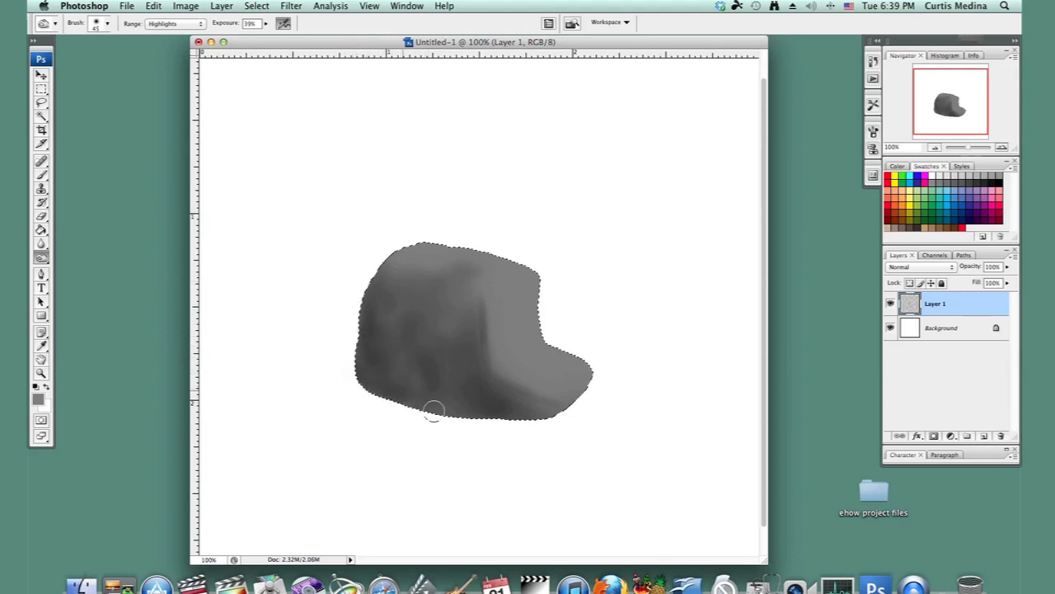
left_click_drag(429, 368, 416, 404)
mouse_move(410, 348)
left_mouse_down()
mouse_move(410, 309)
mouse_move(434, 300)
mouse_move(487, 410)
left_mouse_up()
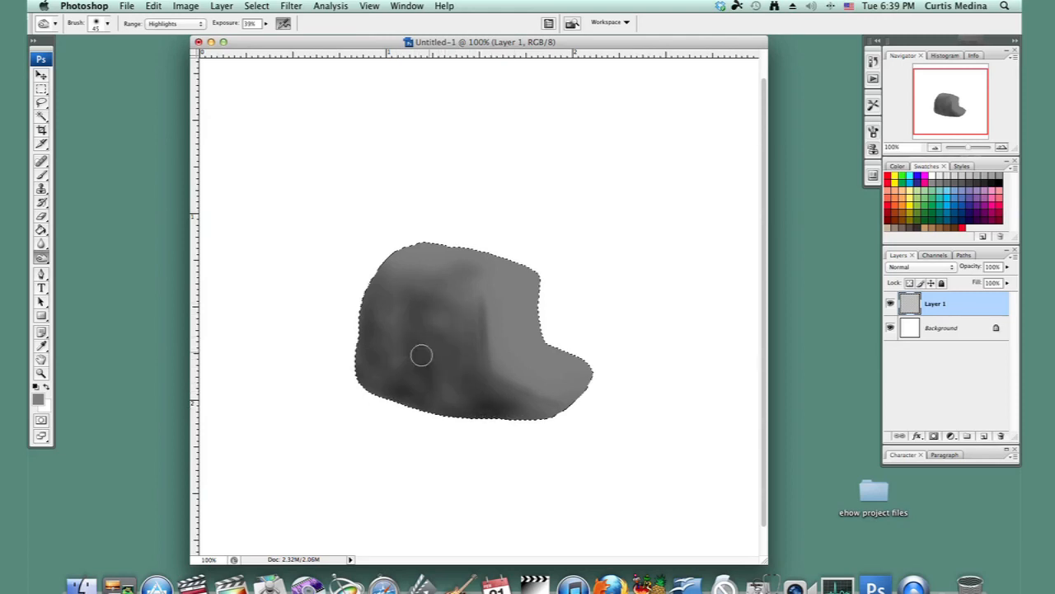
left_click_drag(465, 266, 447, 271)
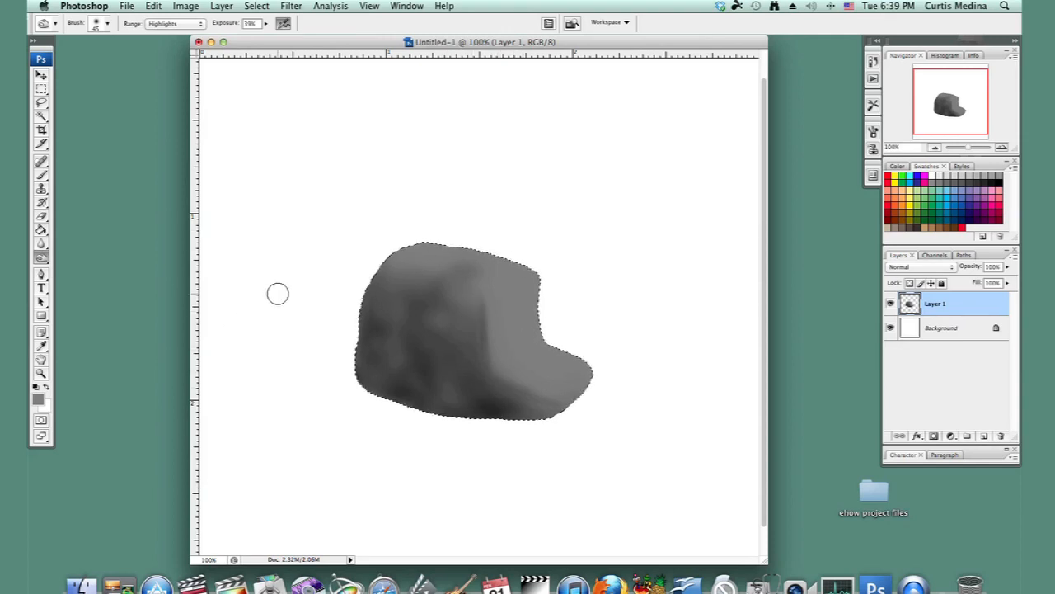
Lighten the rock's top, right corner, lower ledge and left edge with the Dodge tool, using a 65 px brush.
left_click(42, 258)
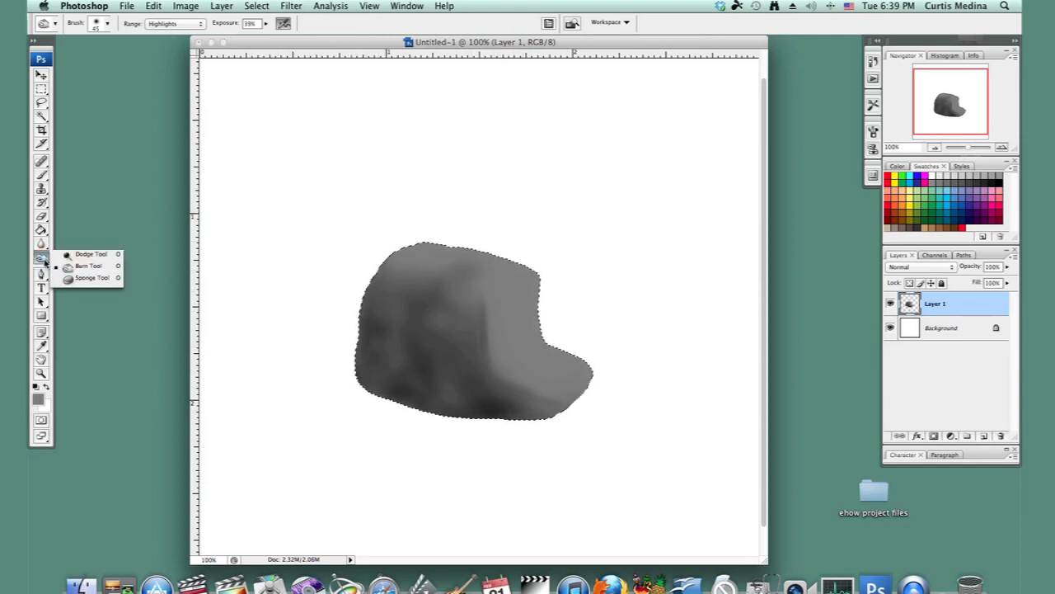
left_click(89, 265)
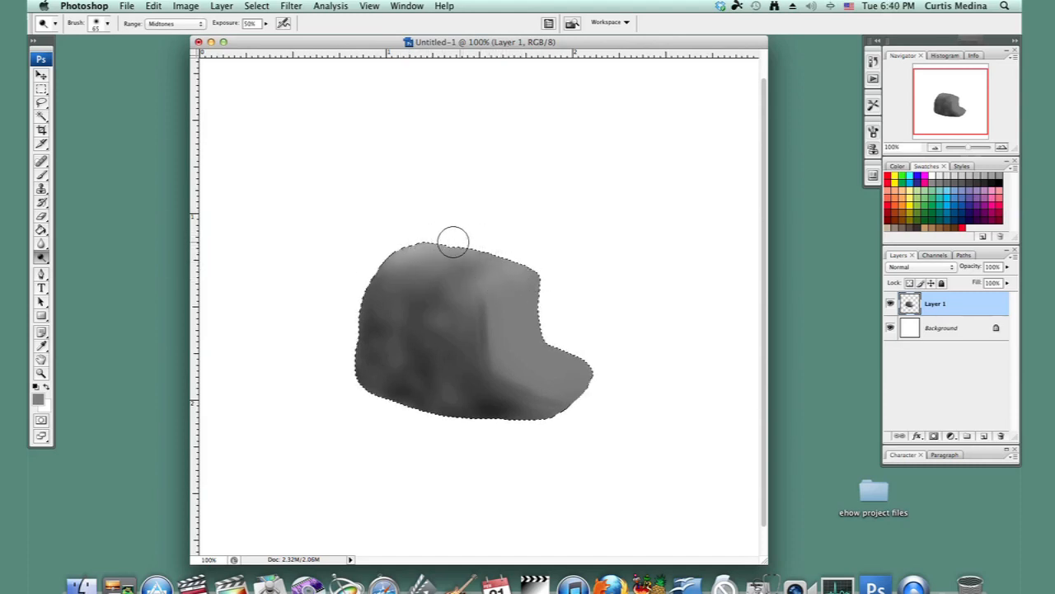
left_click_drag(509, 264, 487, 283)
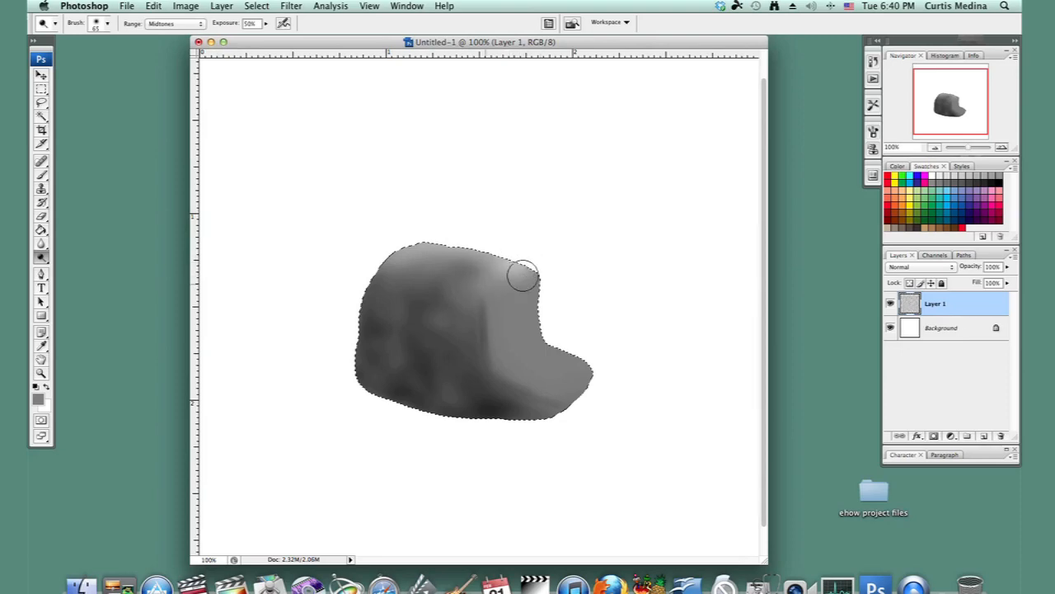
left_click_drag(541, 312, 539, 292)
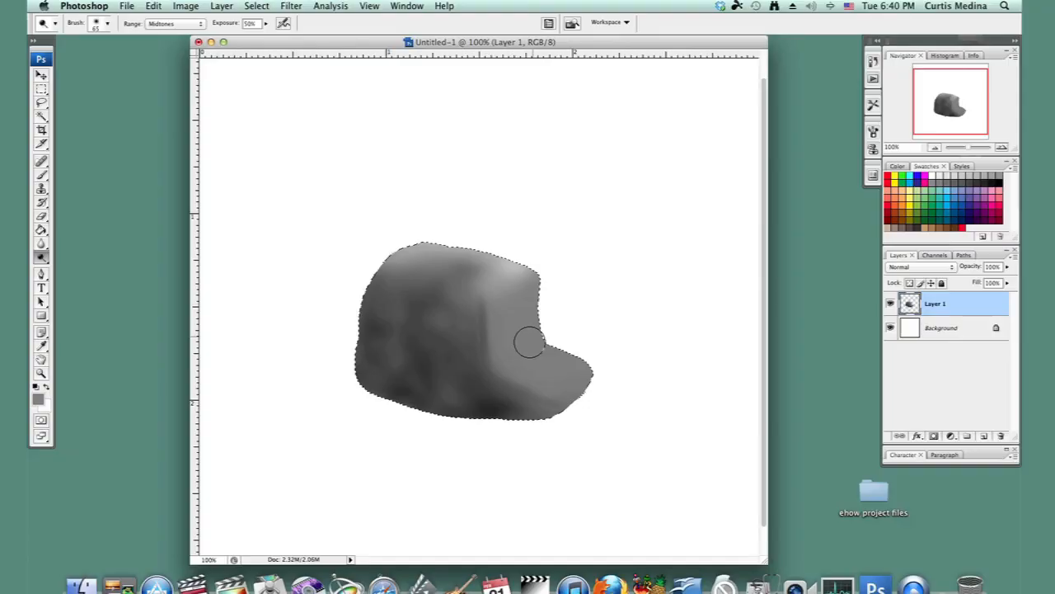
mouse_move(529, 342)
left_mouse_down()
mouse_move(504, 367)
mouse_move(552, 343)
mouse_move(516, 362)
mouse_move(517, 374)
mouse_move(572, 372)
mouse_move(576, 396)
mouse_move(517, 361)
mouse_move(591, 377)
mouse_move(564, 355)
mouse_move(610, 377)
mouse_move(570, 369)
mouse_move(597, 377)
mouse_move(545, 342)
mouse_move(560, 364)
mouse_move(534, 275)
mouse_move(545, 265)
mouse_move(547, 314)
mouse_move(506, 370)
mouse_move(528, 340)
mouse_move(508, 324)
mouse_move(530, 257)
left_mouse_up()
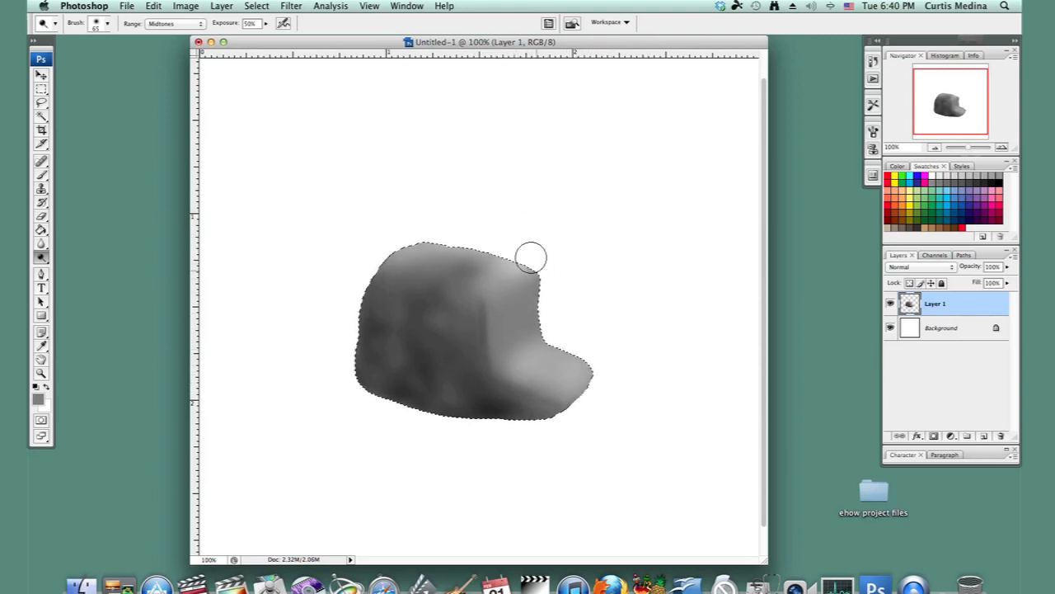
mouse_move(388, 265)
left_mouse_down()
mouse_move(402, 335)
mouse_move(438, 356)
left_mouse_up()
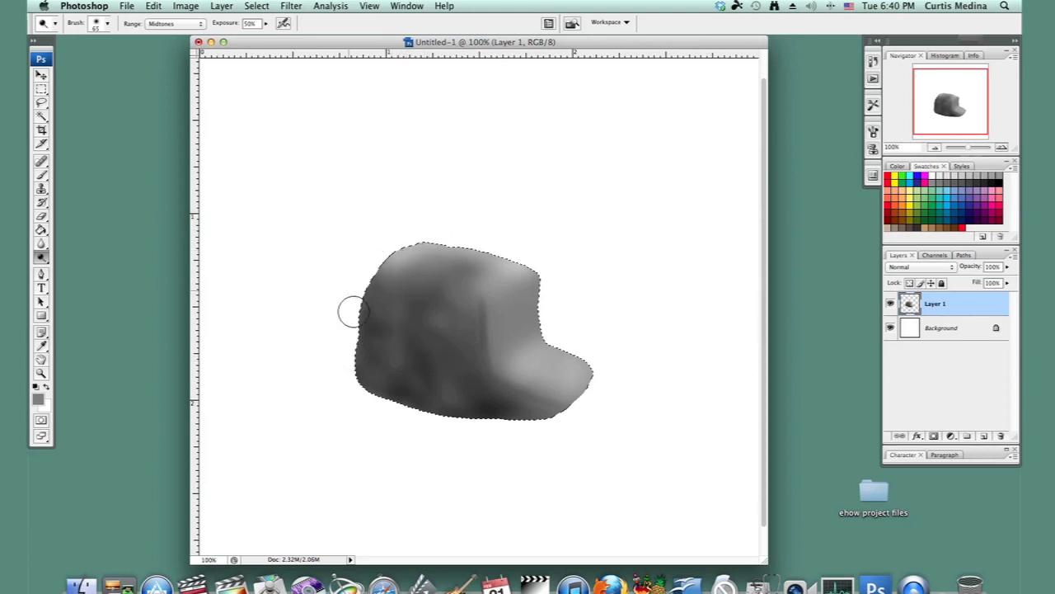
mouse_move(364, 396)
left_mouse_down()
mouse_move(469, 422)
mouse_move(452, 431)
mouse_move(349, 386)
mouse_move(339, 323)
mouse_move(351, 296)
mouse_move(357, 304)
mouse_move(359, 271)
mouse_move(387, 241)
mouse_move(375, 290)
mouse_move(408, 386)
mouse_move(416, 352)
mouse_move(458, 302)
left_mouse_up()
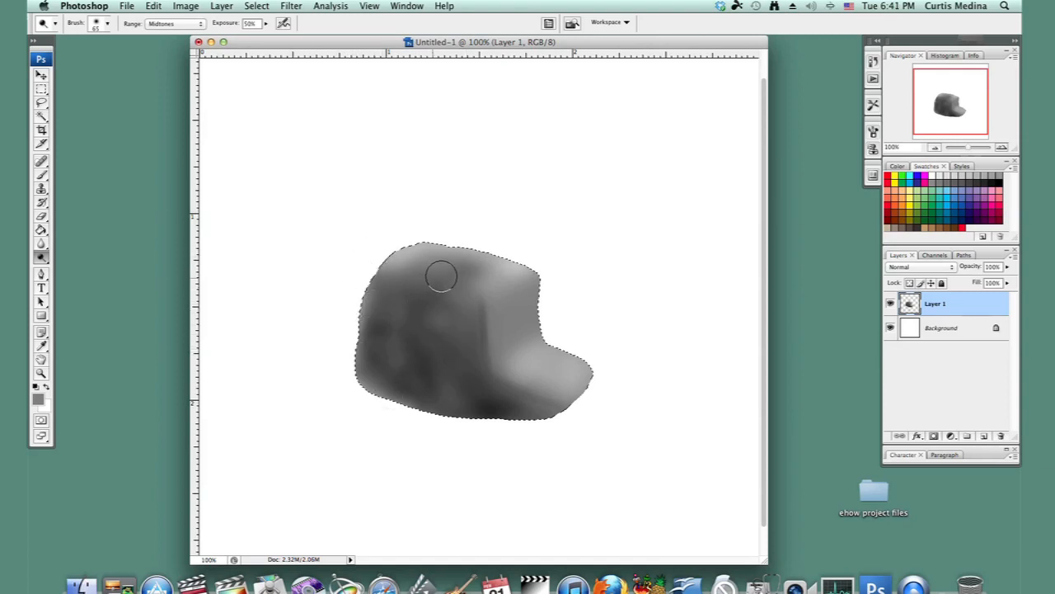
Dodge sharp highlights along the rock's upper right corner and the crease above the lower ledge with a hard 19 px brush.
right_click(435, 276)
left_click(527, 412)
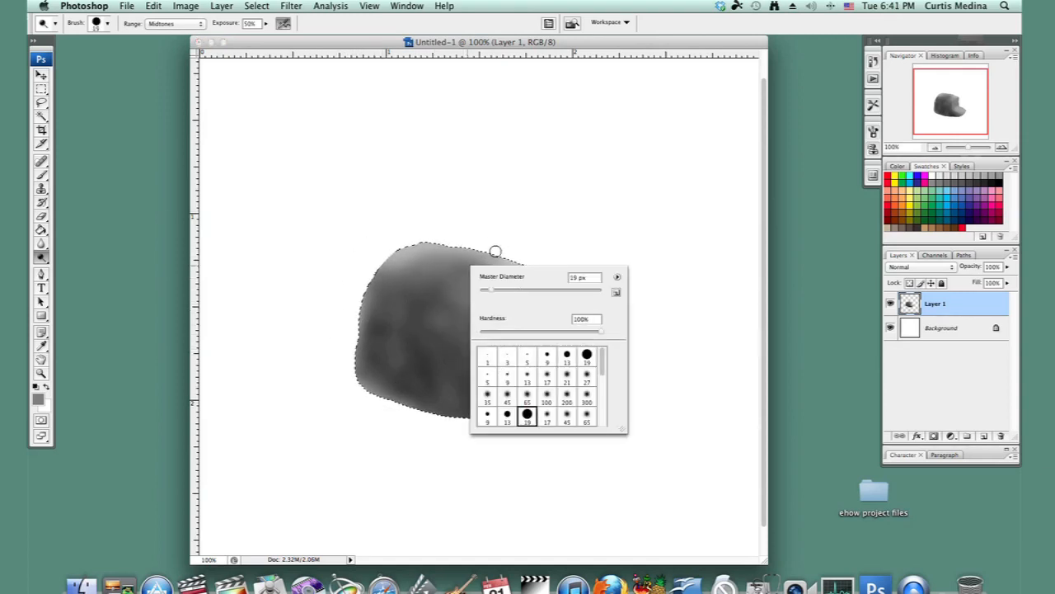
left_click(596, 40)
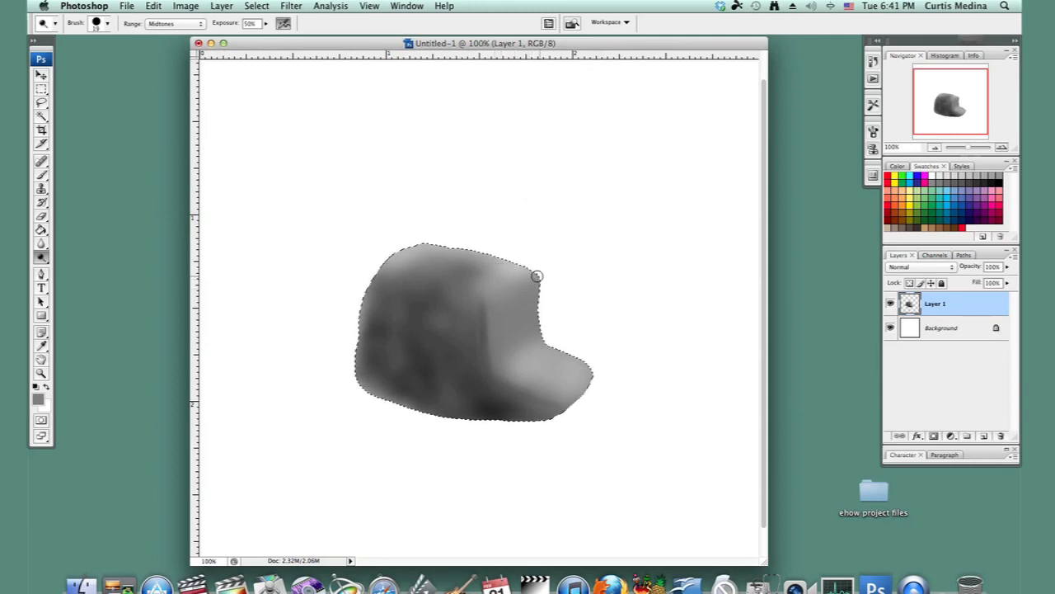
mouse_move(535, 347)
left_mouse_down()
mouse_move(490, 368)
mouse_move(553, 360)
mouse_move(548, 343)
mouse_move(602, 365)
mouse_move(551, 354)
left_mouse_up()
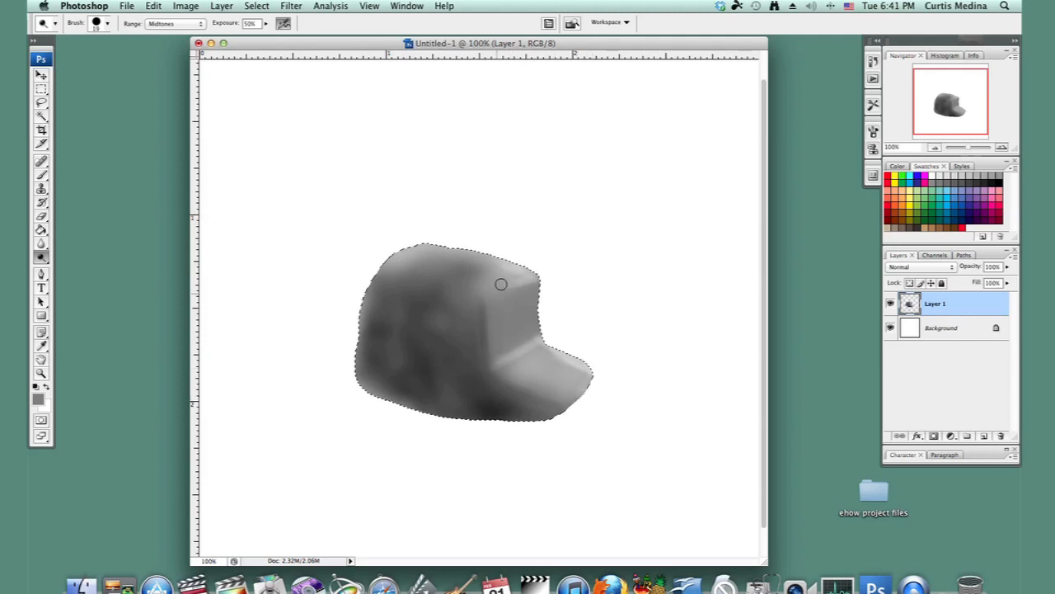
Start adding noise to the selected rock, choosing Gaussian distribution and monochromatic grain.
key("b")
key("super+equal")
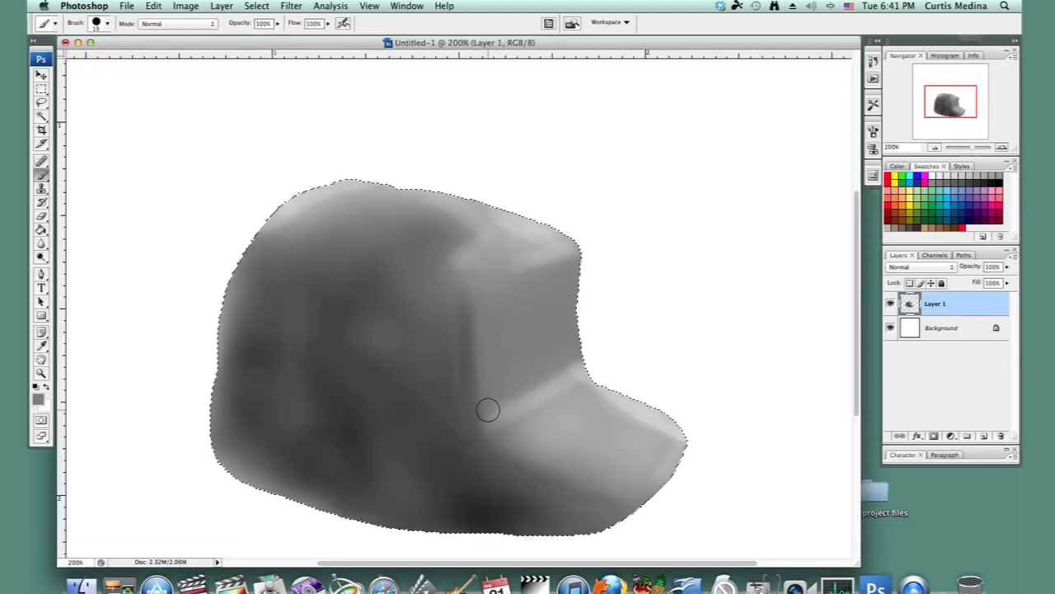
left_click(291, 8)
mouse_move(320, 179)
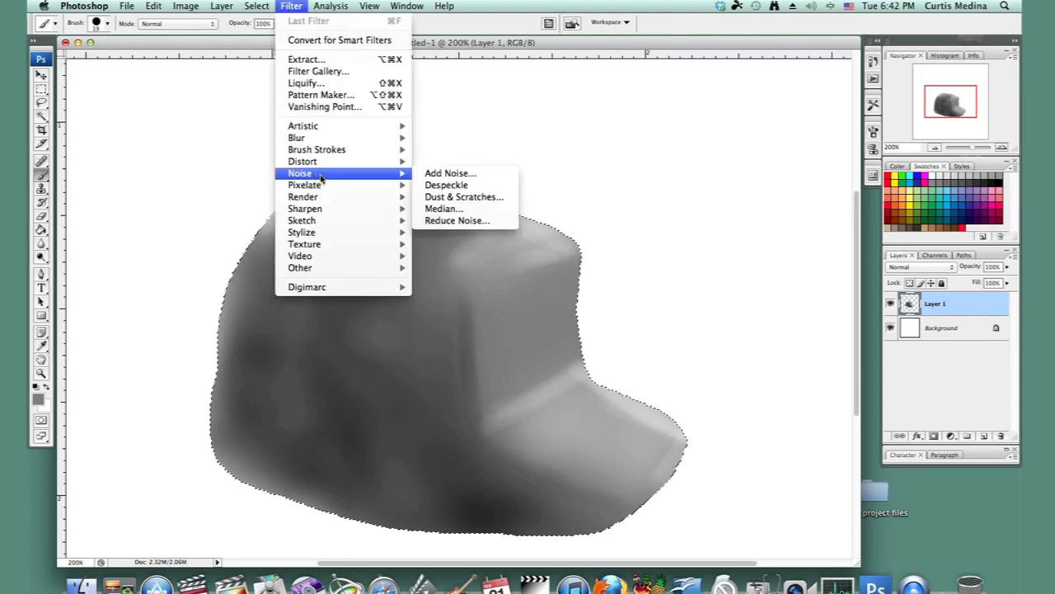
left_click(449, 173)
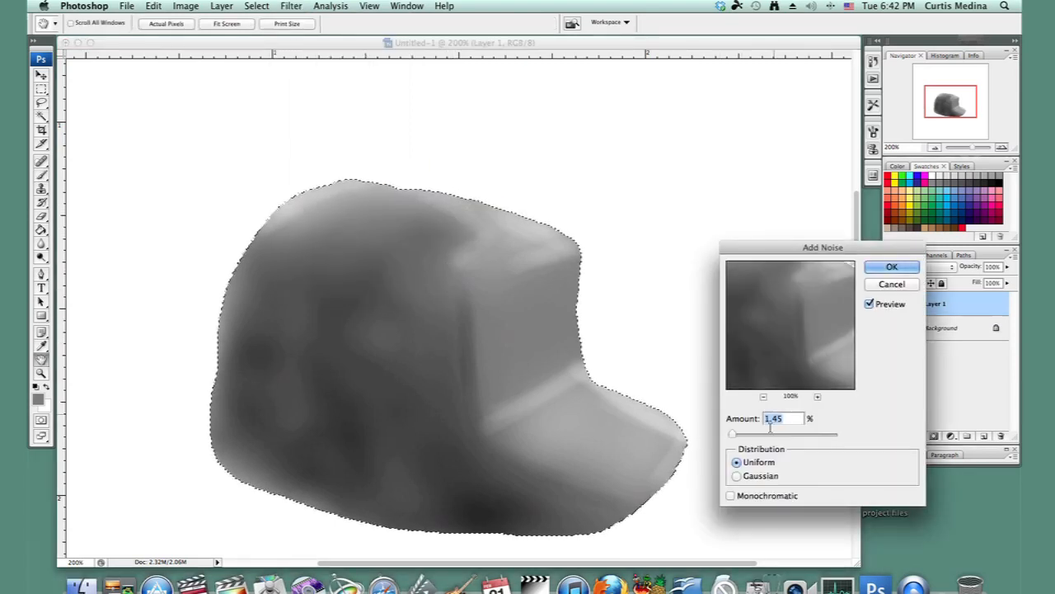
left_click(737, 476)
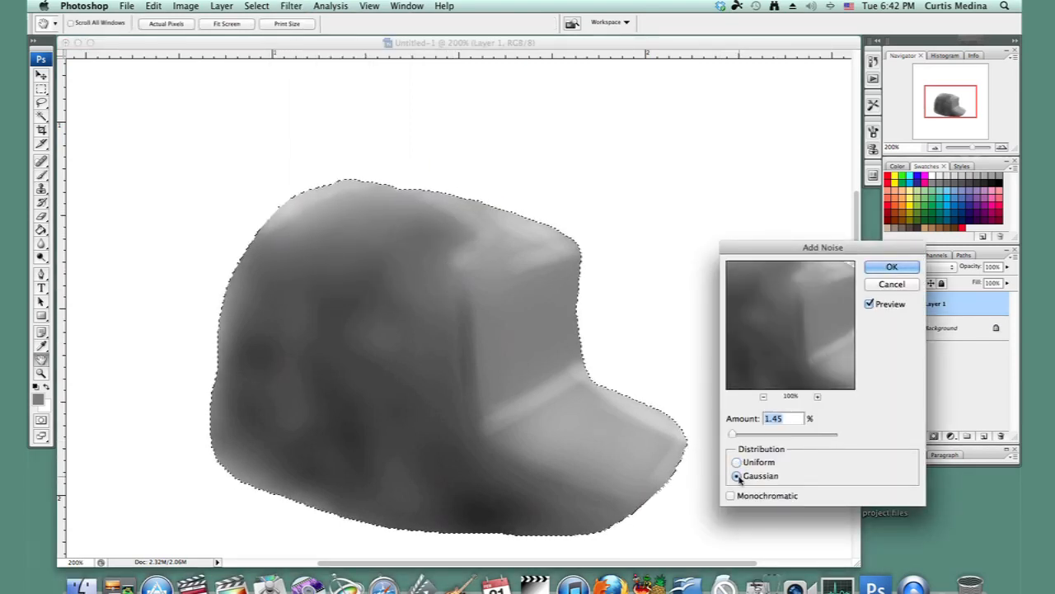
left_click(731, 495)
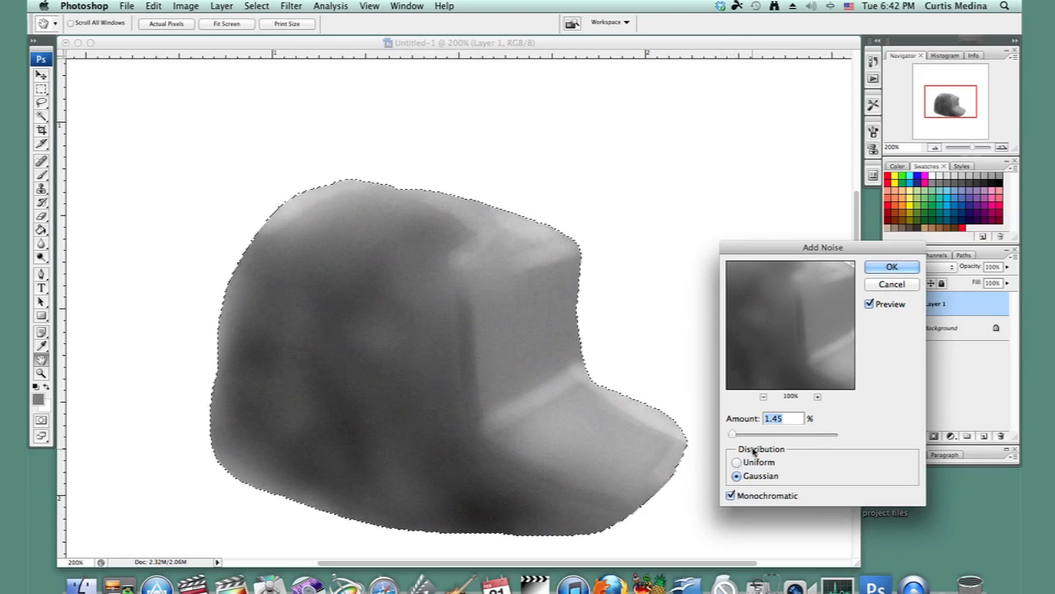
Try a noise amount of 80.08%, compare colored with monochromatic grain, and lower the amount to 0.10%.
left_click_drag(733, 437, 753, 436)
left_click(731, 495)
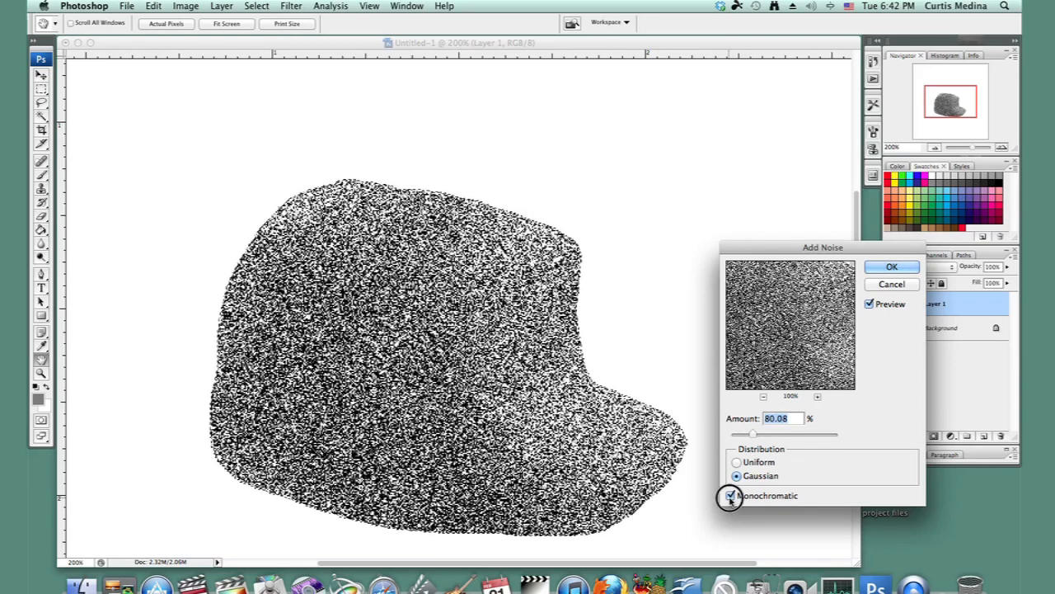
left_click(731, 496)
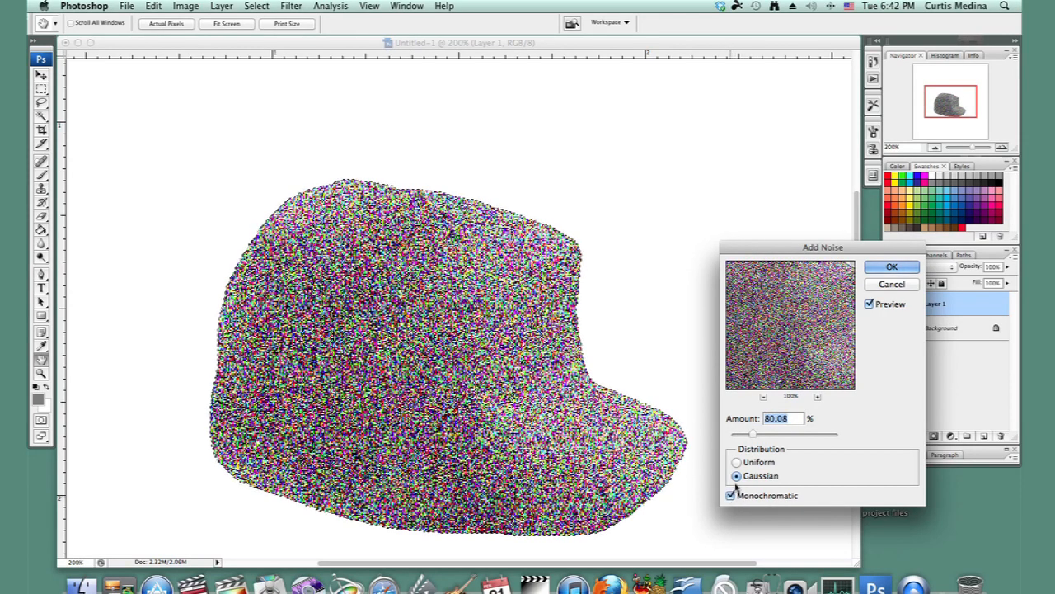
left_click_drag(752, 436, 753, 436)
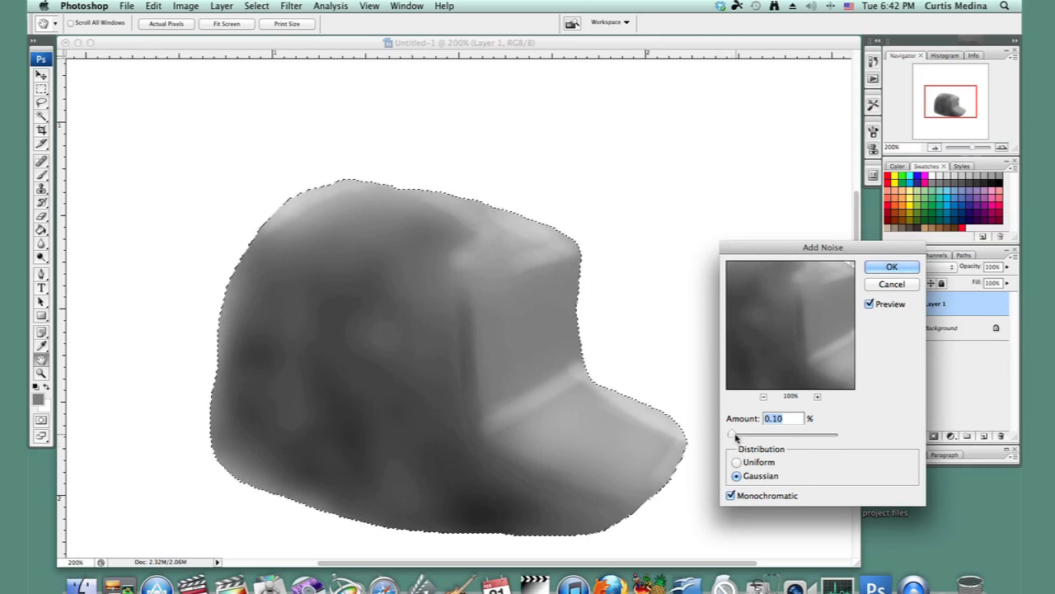
Switch the noise distribution to Uniform, set the amount to 2%, and apply the monochromatic noise to the rock.
left_click_drag(734, 436, 732, 435)
left_click(737, 462)
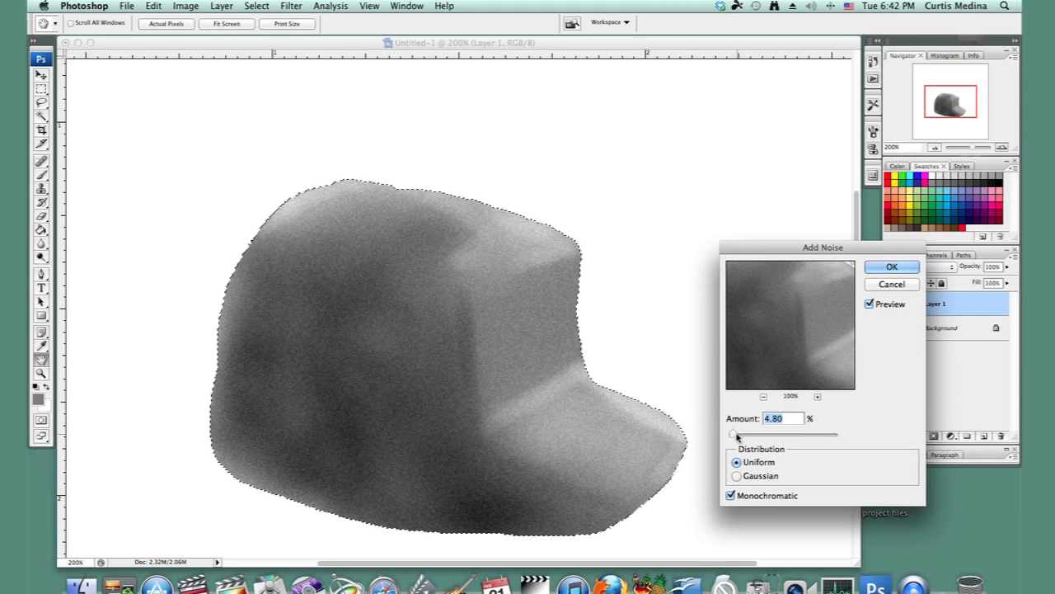
left_click_drag(733, 435, 731, 434)
left_click(775, 419)
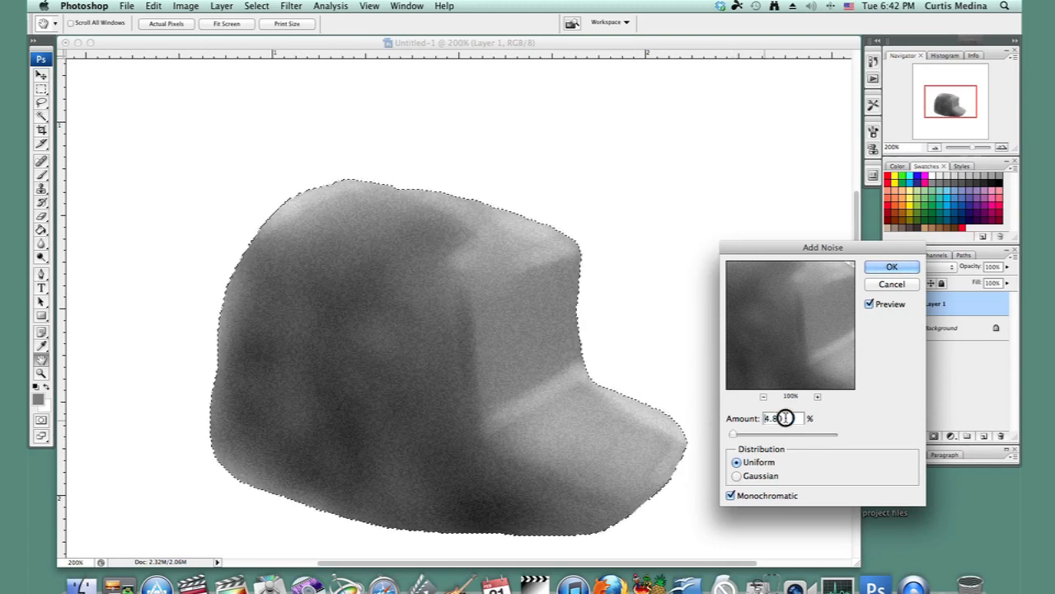
type("2")
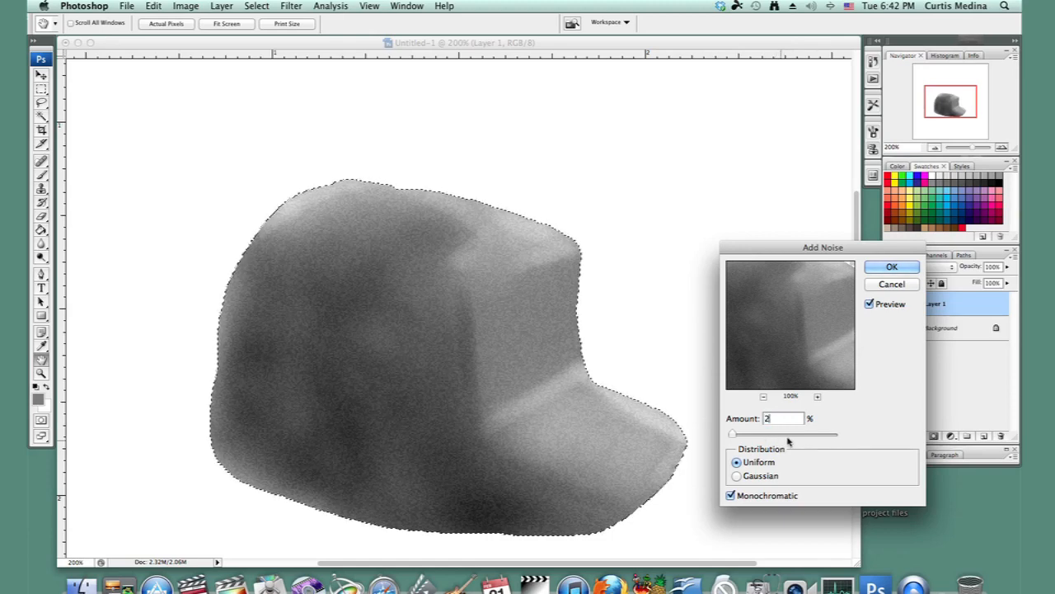
left_click(887, 267)
Invert the selection to the area around the rock and choose the soft 65 px tip for the Brush tool.
key("b")
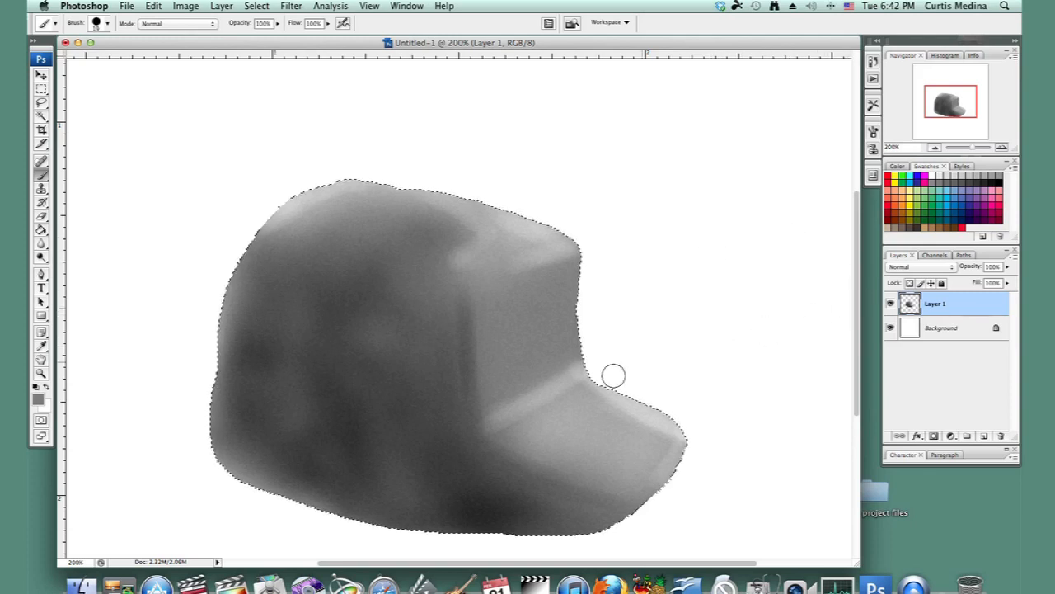
left_click_drag(549, 393, 659, 292)
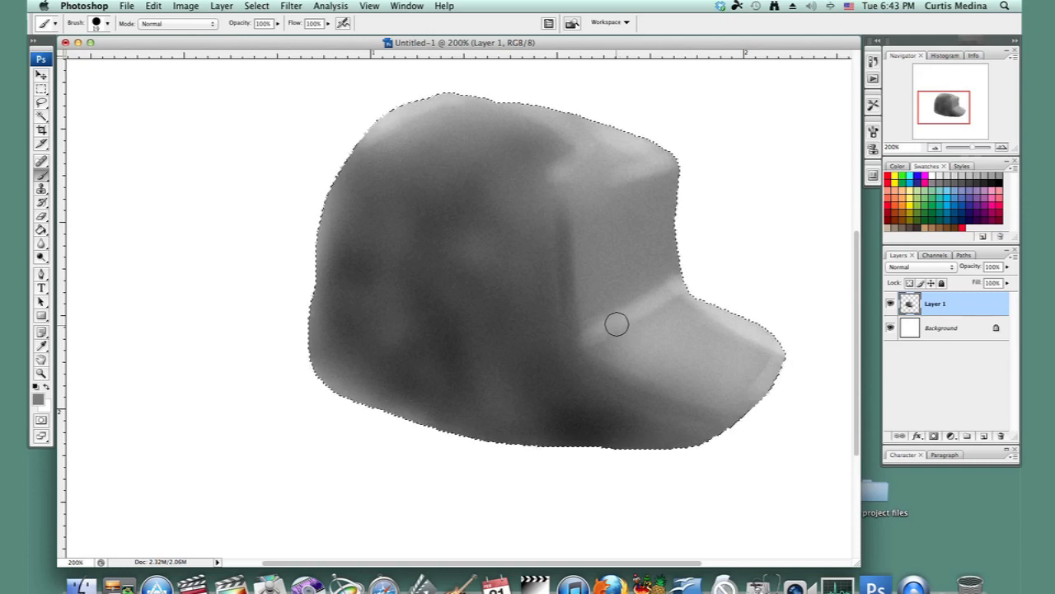
key("super+shift+i")
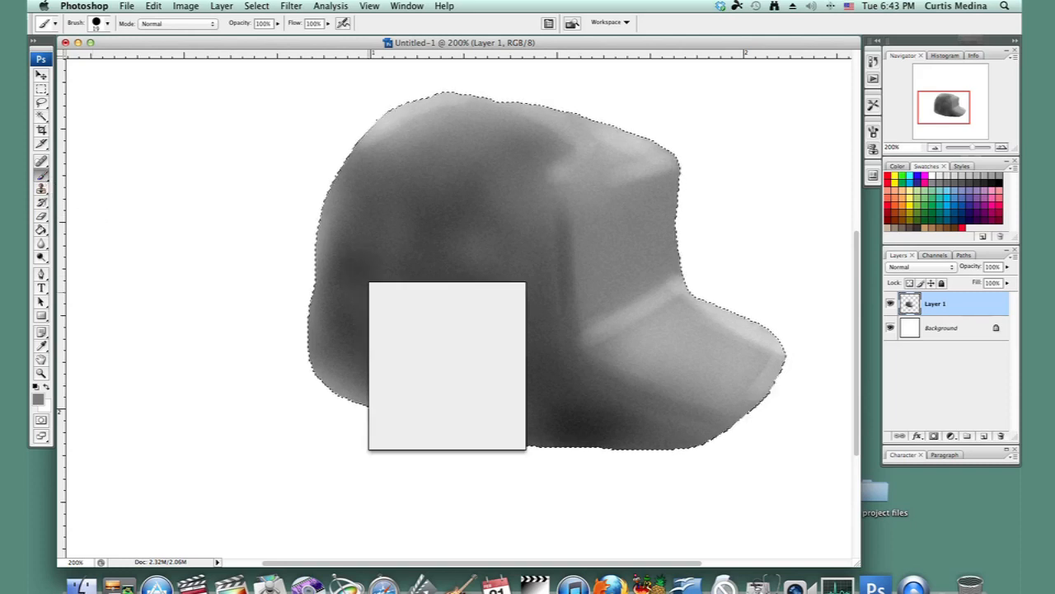
double_click(485, 435)
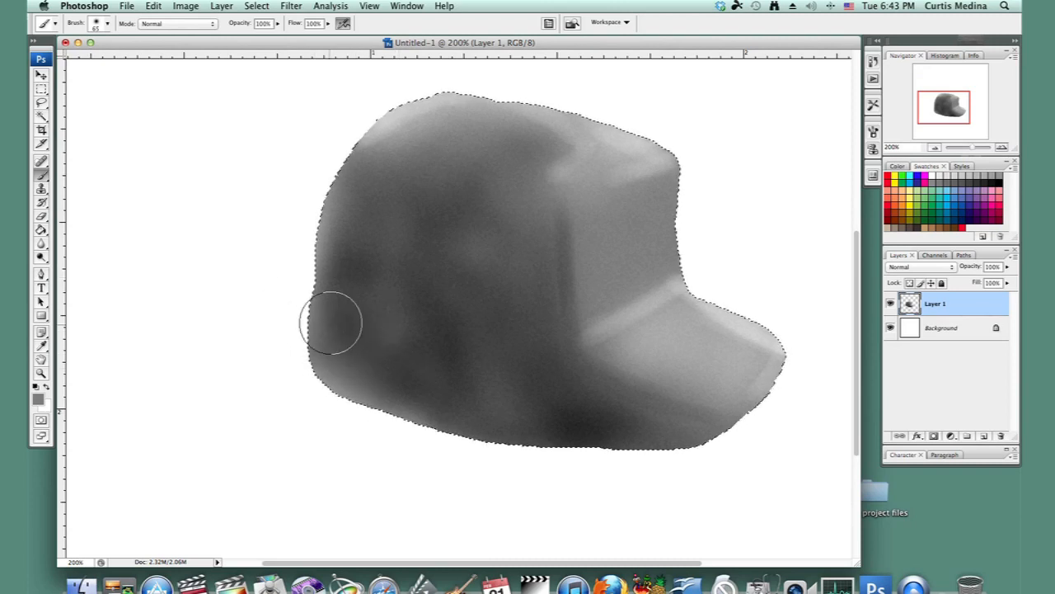
Set the foreground color to black and lower the brush opacity to 69%.
left_click(40, 400)
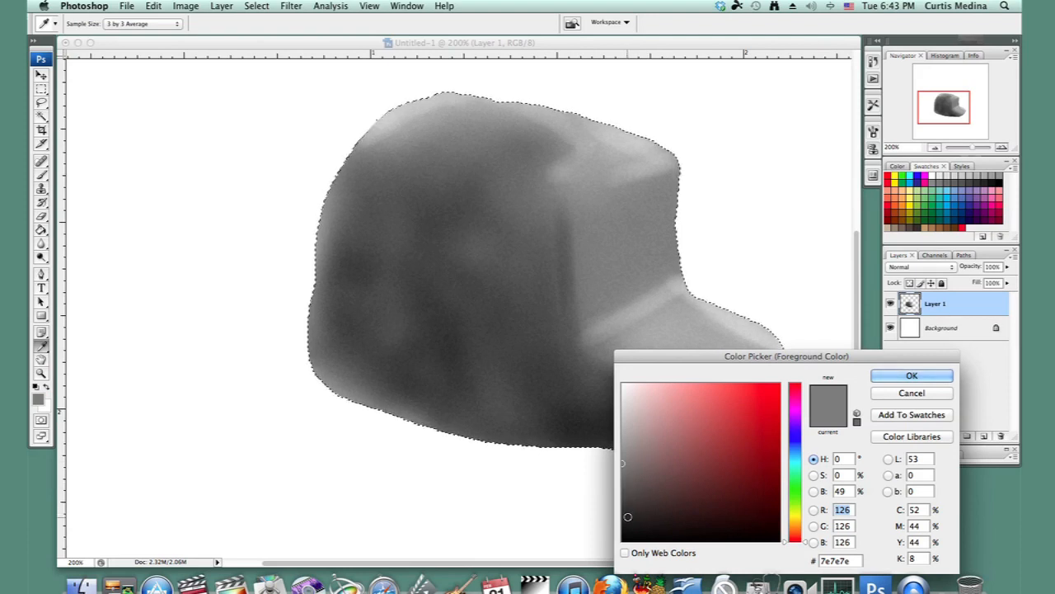
left_click_drag(628, 523, 608, 560)
left_click(911, 375)
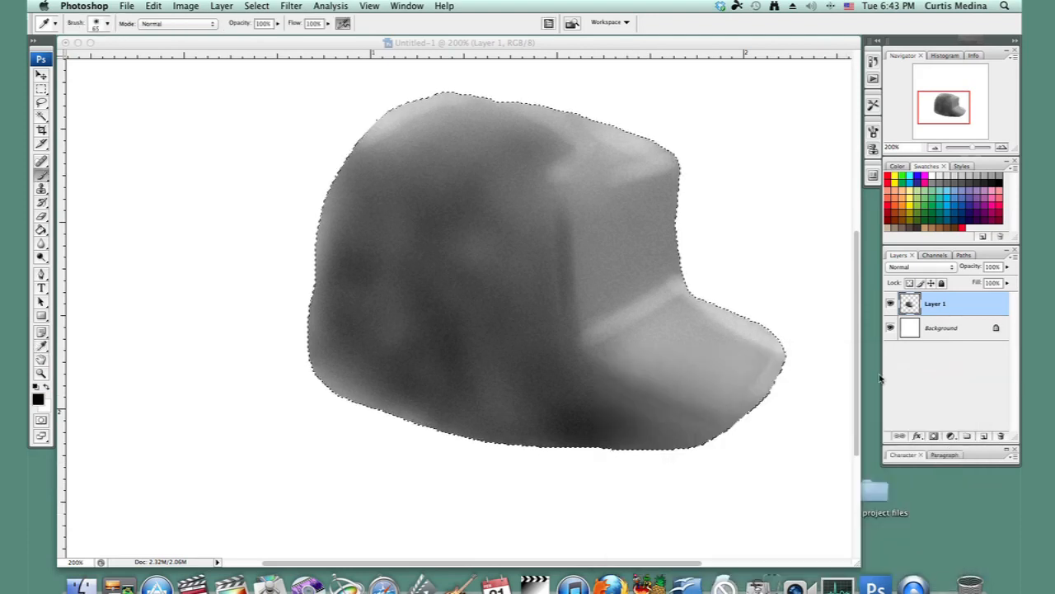
left_click(277, 23)
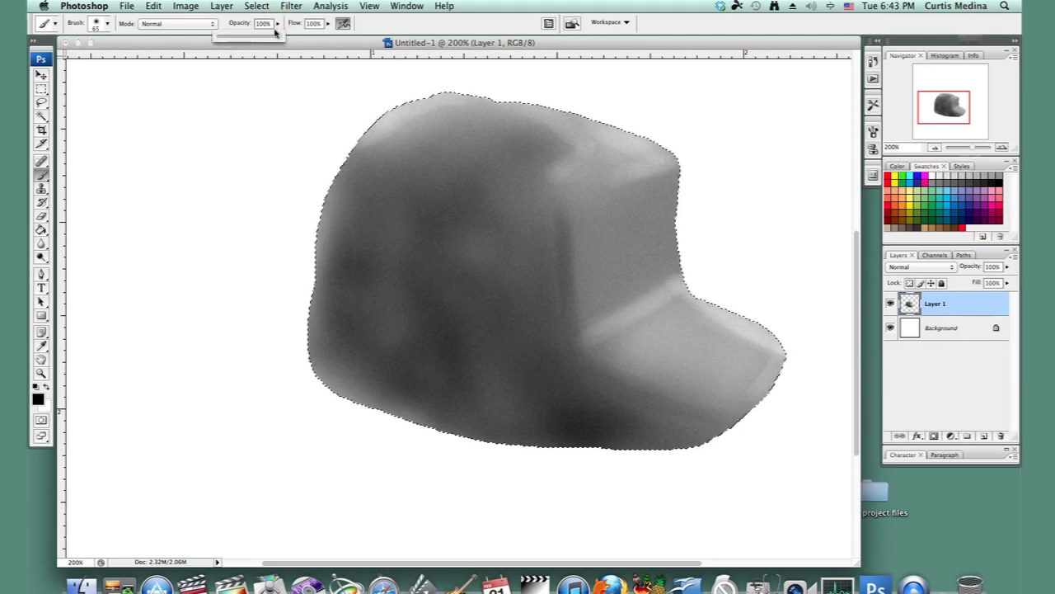
left_click_drag(261, 41, 257, 40)
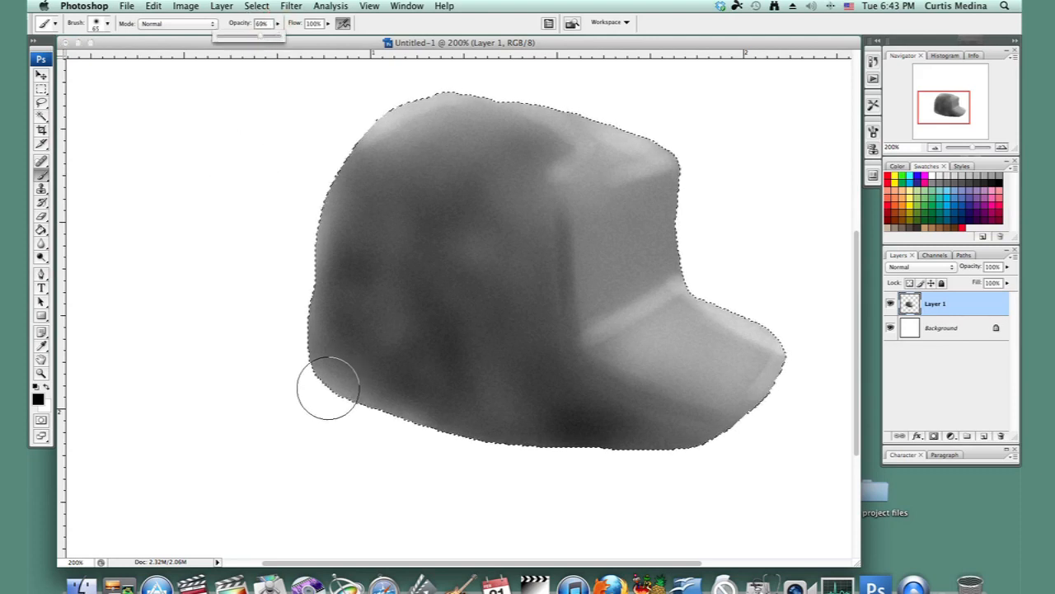
Paint a soft black ground shadow outside the rock, along its lower left edge and beneath its base.
mouse_move(268, 318)
left_mouse_down()
mouse_move(306, 377)
mouse_move(365, 419)
mouse_move(657, 438)
mouse_move(524, 424)
left_mouse_up()
mouse_move(419, 450)
left_mouse_down()
mouse_move(341, 438)
mouse_move(289, 384)
mouse_move(304, 332)
mouse_move(386, 454)
mouse_move(461, 467)
mouse_move(608, 436)
mouse_move(516, 427)
left_mouse_up()
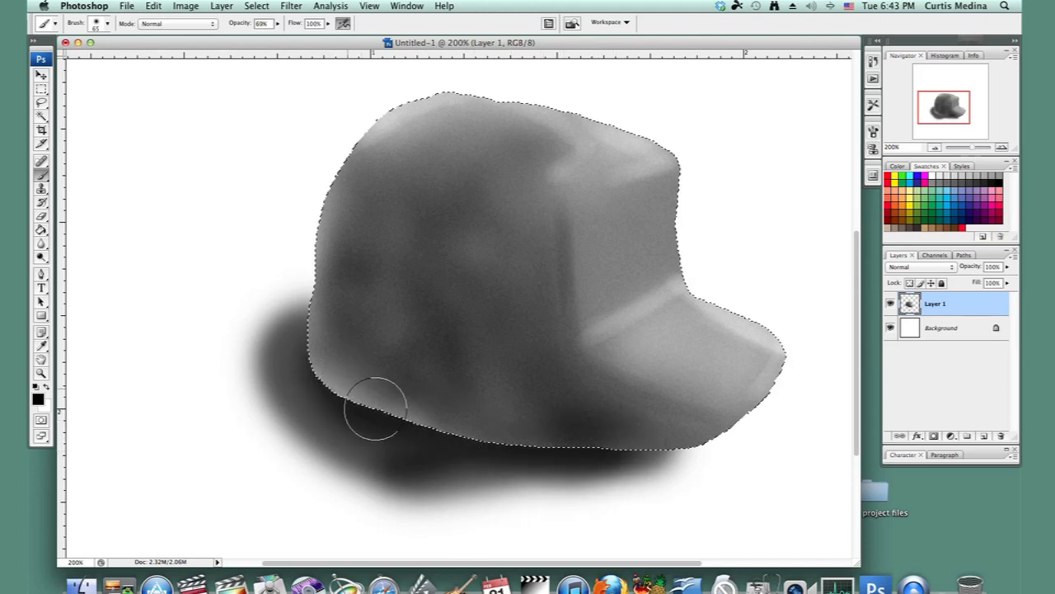
left_click_drag(525, 424, 407, 479)
mouse_move(286, 327)
left_mouse_down()
mouse_move(259, 355)
mouse_move(284, 423)
mouse_move(379, 495)
mouse_move(420, 502)
mouse_move(468, 486)
mouse_move(646, 476)
mouse_move(703, 446)
mouse_move(692, 428)
mouse_move(665, 436)
mouse_move(702, 433)
mouse_move(643, 439)
mouse_move(696, 433)
mouse_move(723, 417)
mouse_move(655, 429)
left_mouse_up()
mouse_move(326, 354)
left_mouse_down()
mouse_move(419, 425)
mouse_move(506, 455)
mouse_move(550, 452)
mouse_move(394, 374)
mouse_move(343, 317)
mouse_move(321, 315)
mouse_move(397, 382)
left_mouse_up()
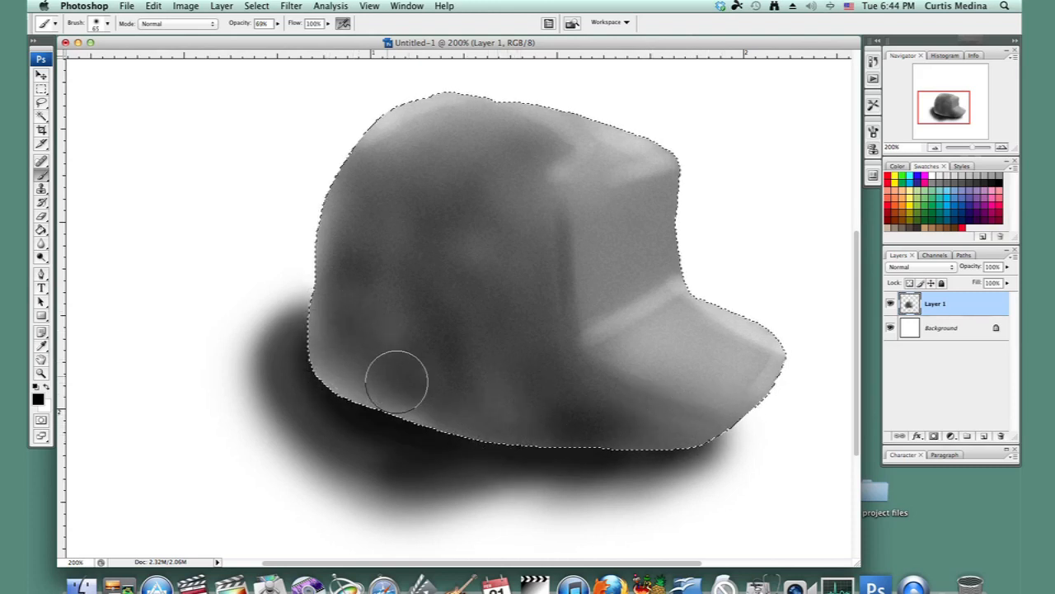